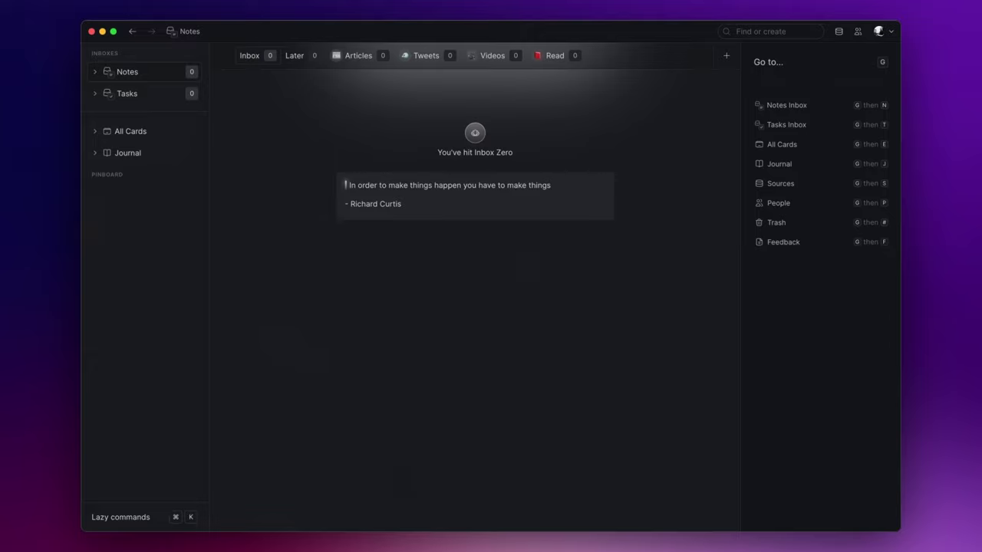
Create a new note titled "Video Script" in the Notes inbox
{"action": "key", "text": "n"}
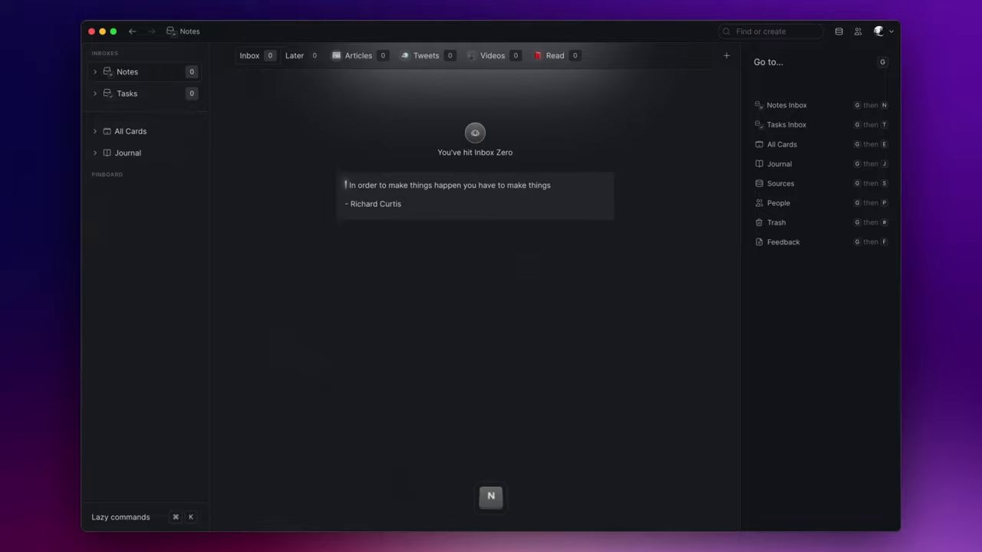
{"action": "type", "text": "V"}
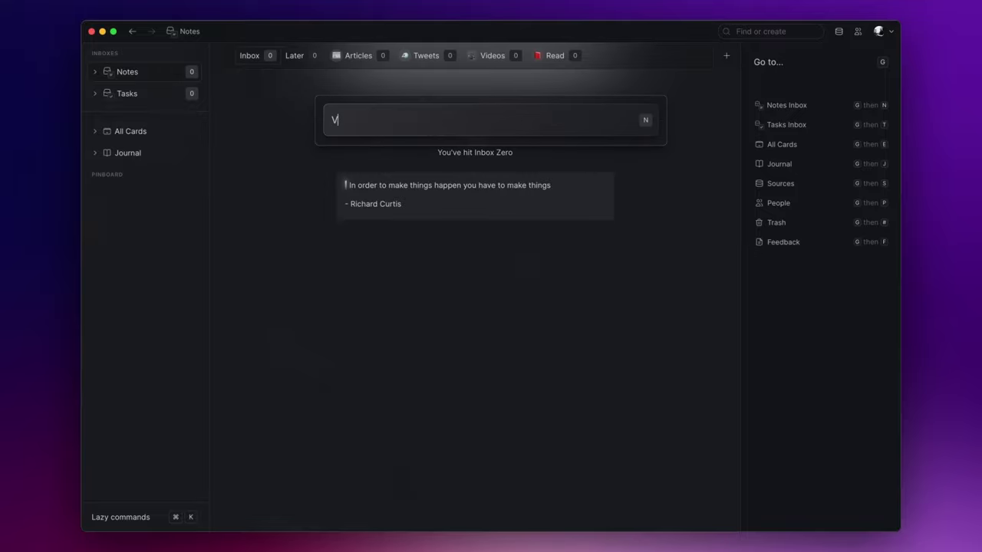
{"action": "type", "text": "ideo Script"}
{"action": "key", "text": "Return"}
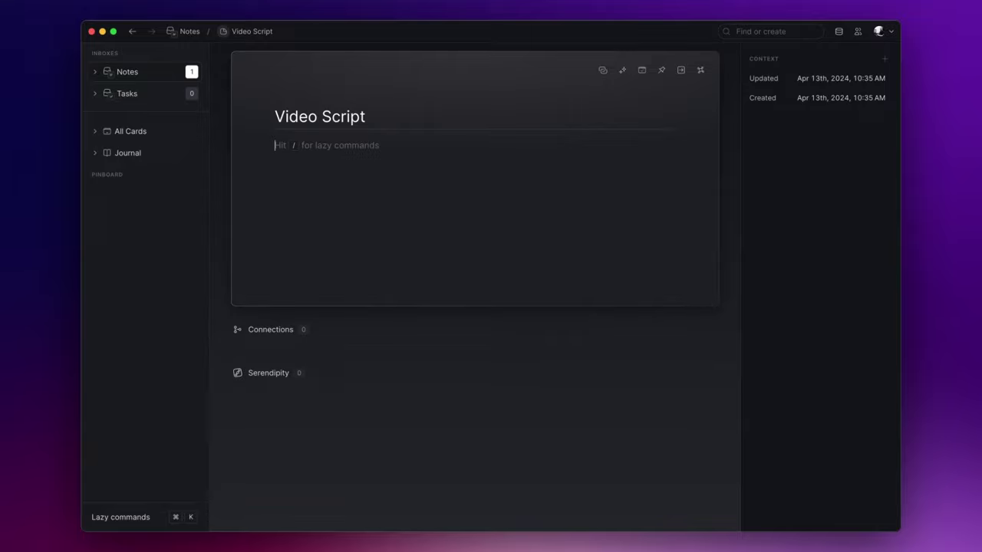
Tag the Video Script note with a new tag called "YouTube Video"
{"action": "type", "text": "#"}
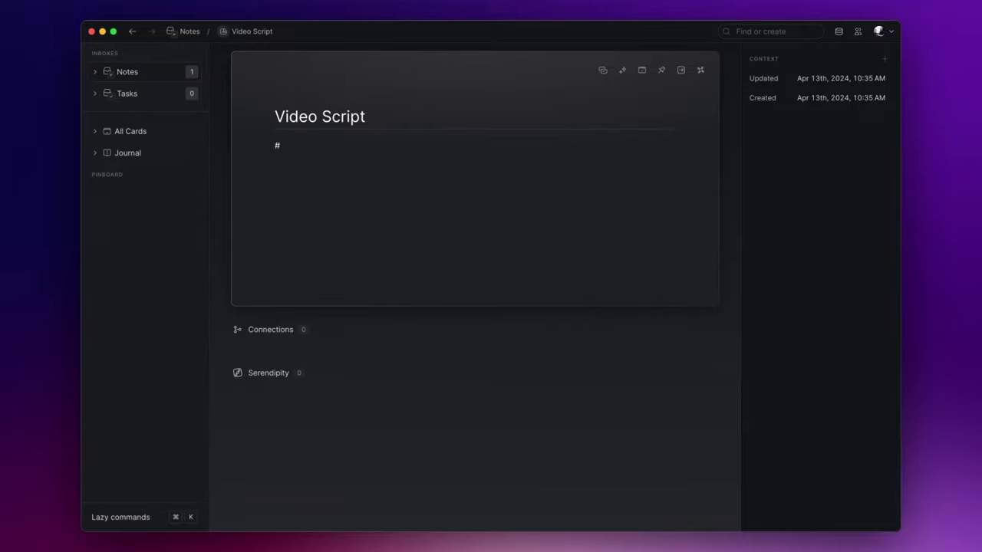
{"action": "type", "text": "YouTube Video"}
{"action": "key", "text": "Return"}
Follow the YouTube Video tag to its card, and open that card again from the All Cards list
{"action": "left_click", "coordinate": [305, 146]}
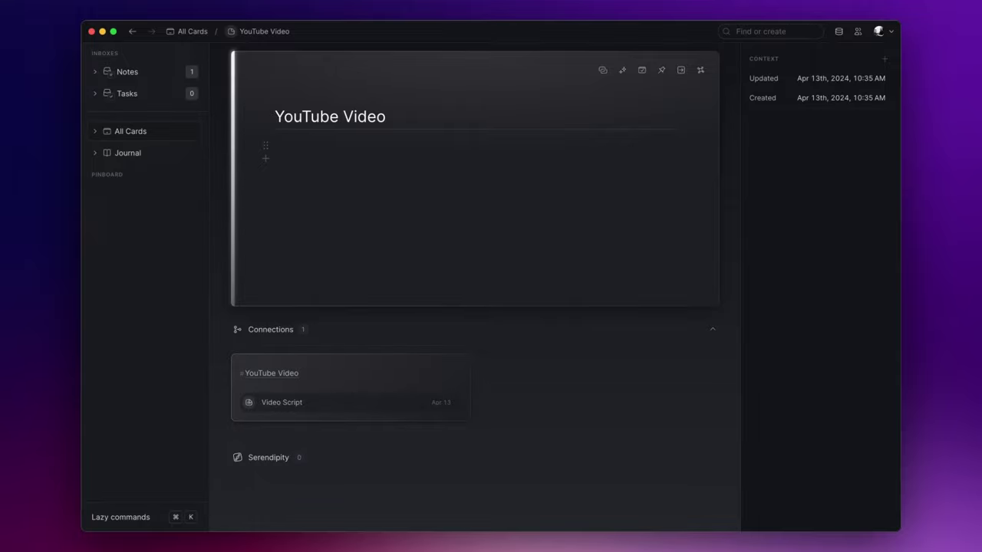
{"action": "key", "text": "e"}
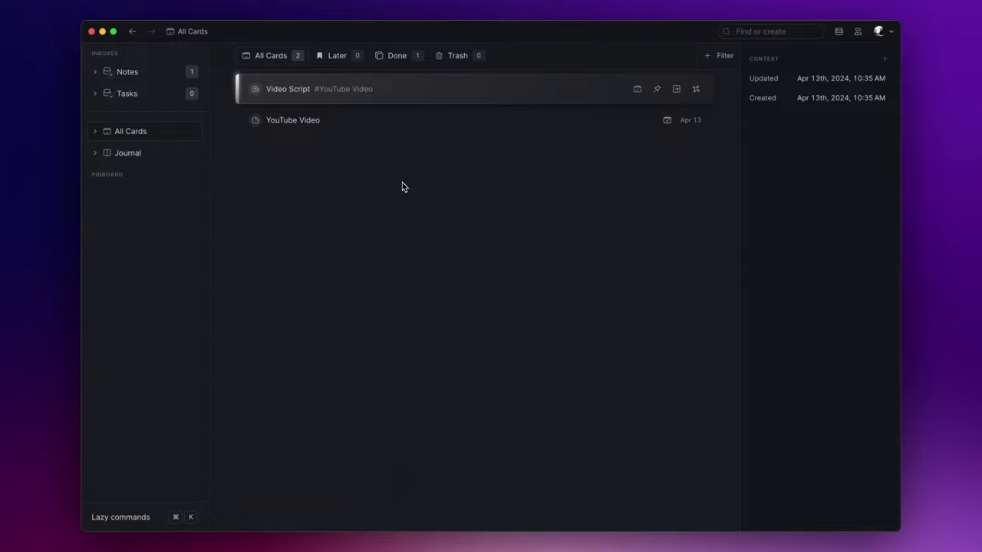
{"action": "left_click", "coordinate": [345, 126]}
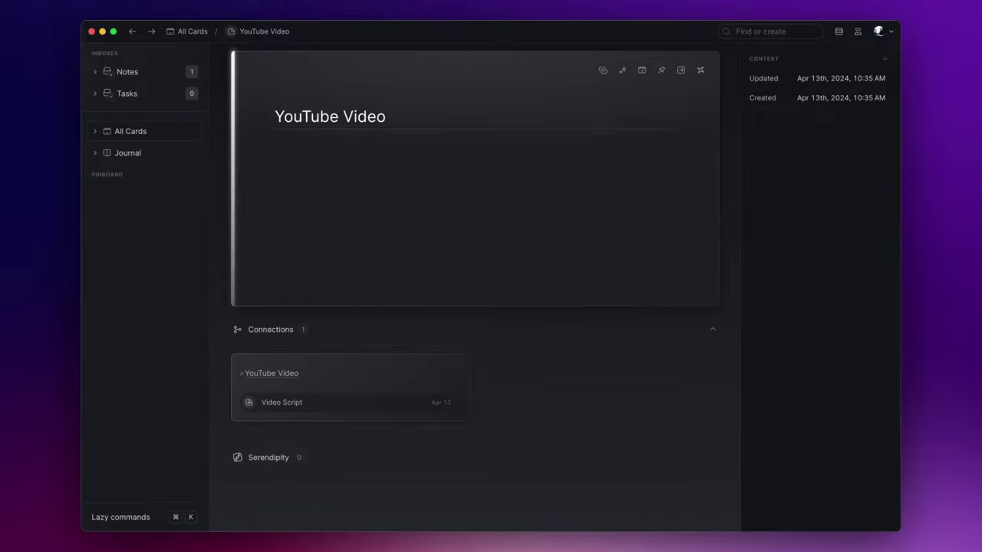
Open Video Script from the YouTube Video card's connections and insert a link to a new card named "Linked Note" below the tag
{"action": "left_click", "coordinate": [379, 402]}
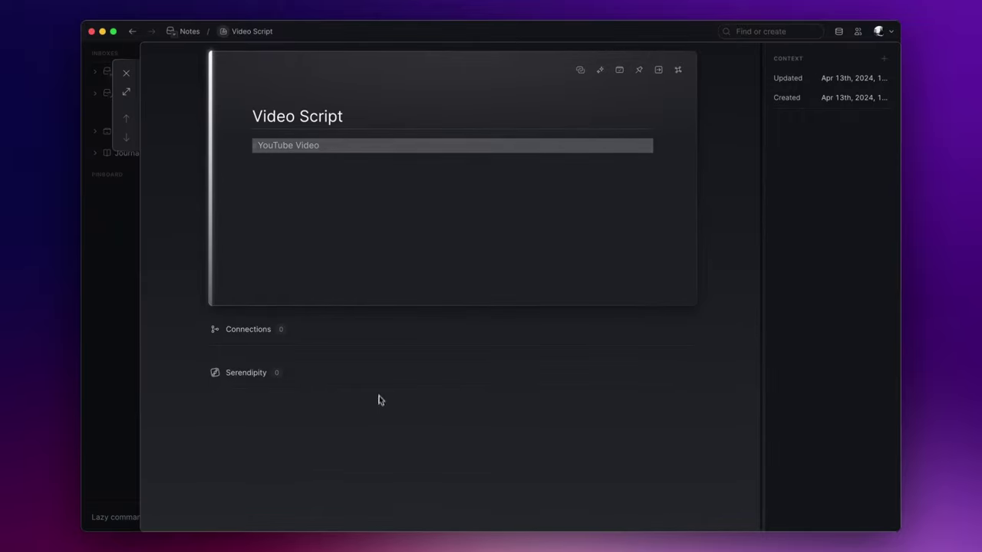
{"action": "left_click", "coordinate": [396, 178]}
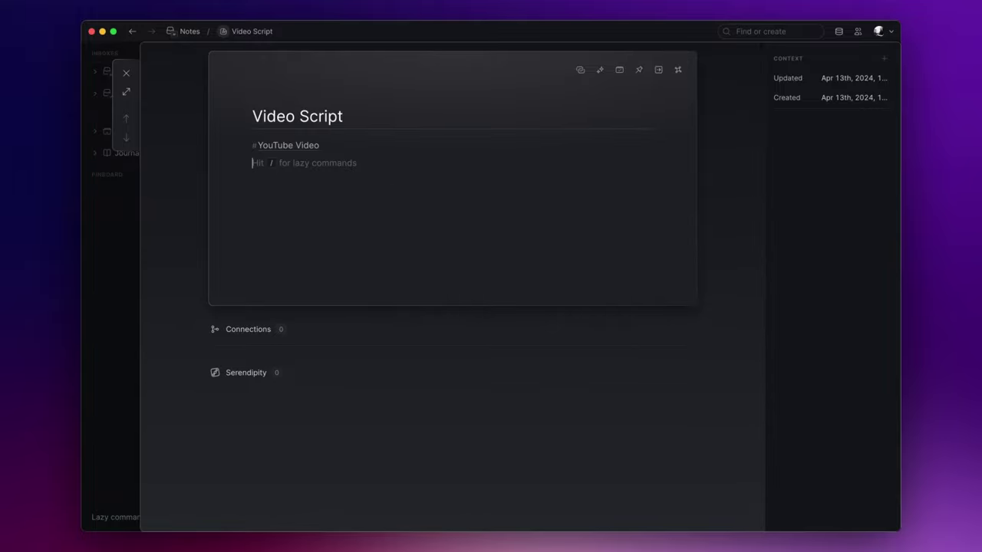
{"action": "type", "text": "[[L"}
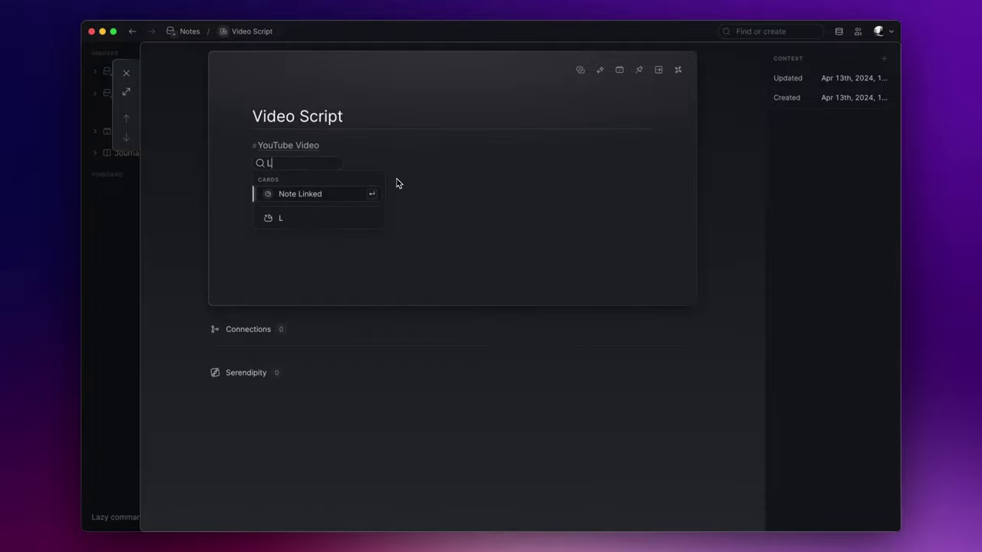
{"action": "type", "text": "inked Note"}
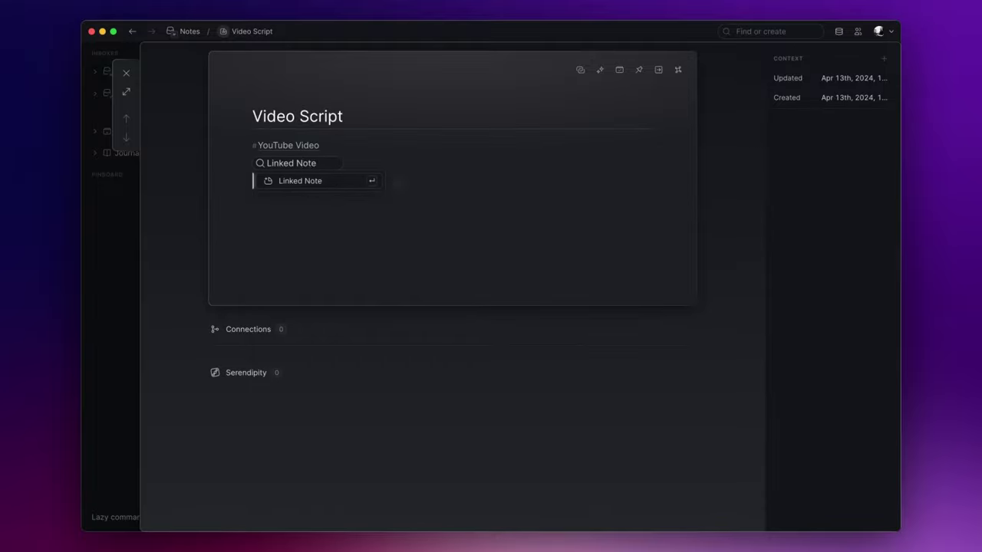
{"action": "key", "text": "Return"}
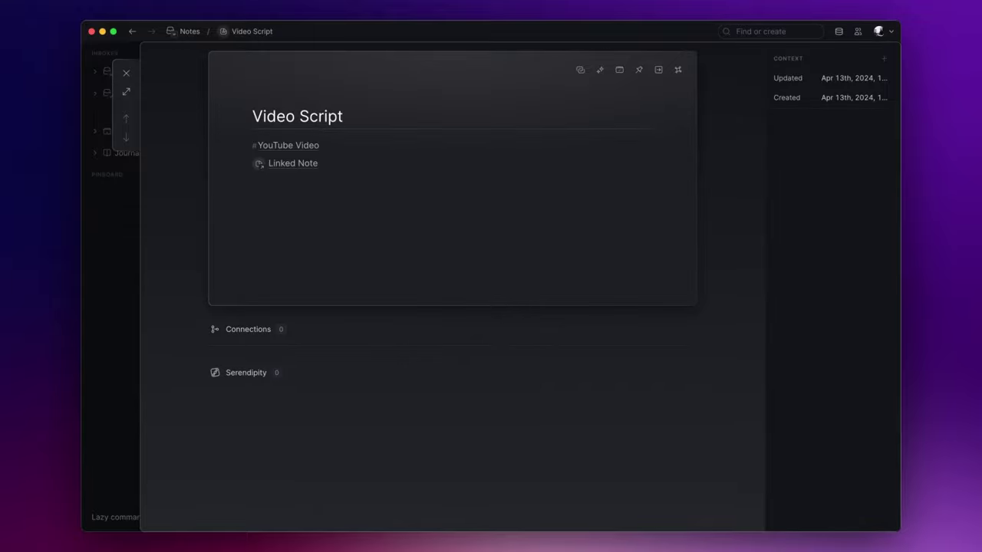
Follow the link to the Linked Note card, reopen it from All Cards and return to the list
{"action": "left_click", "coordinate": [302, 164]}
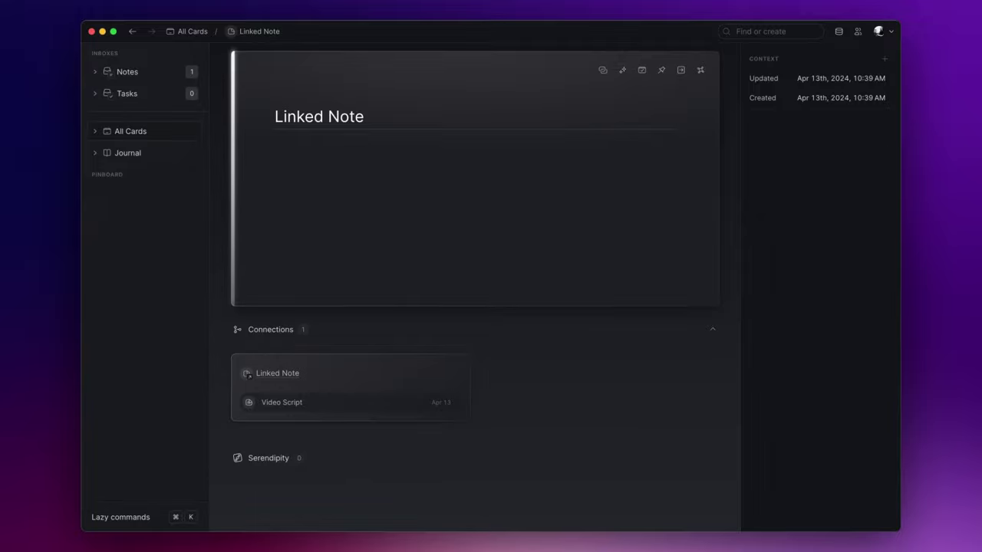
{"action": "key", "text": "e"}
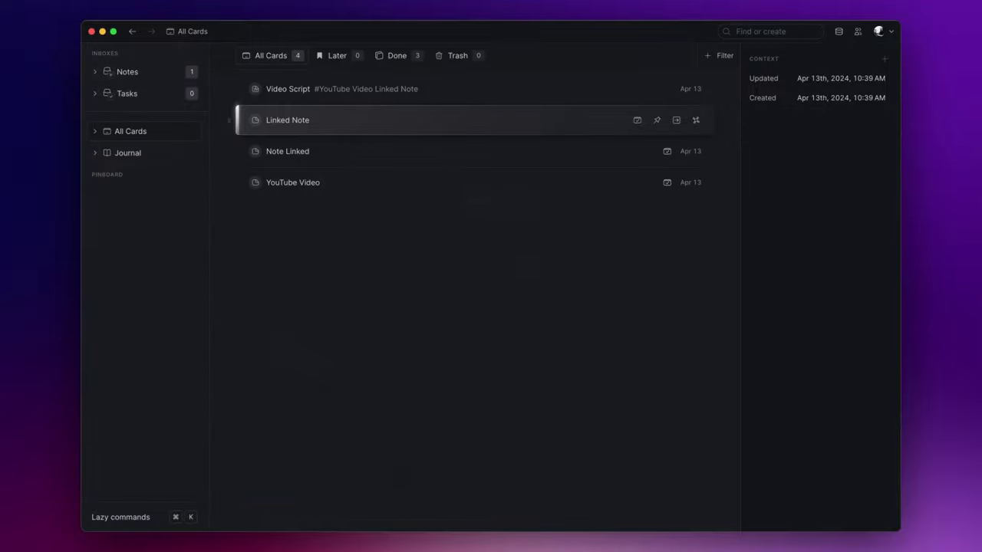
{"action": "left_click", "coordinate": [324, 124]}
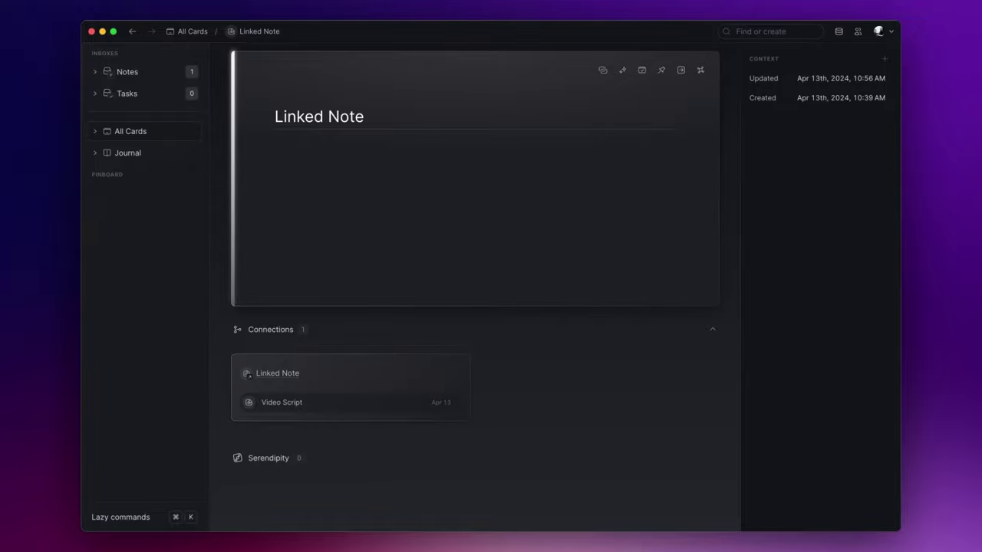
{"action": "key", "text": "Escape"}
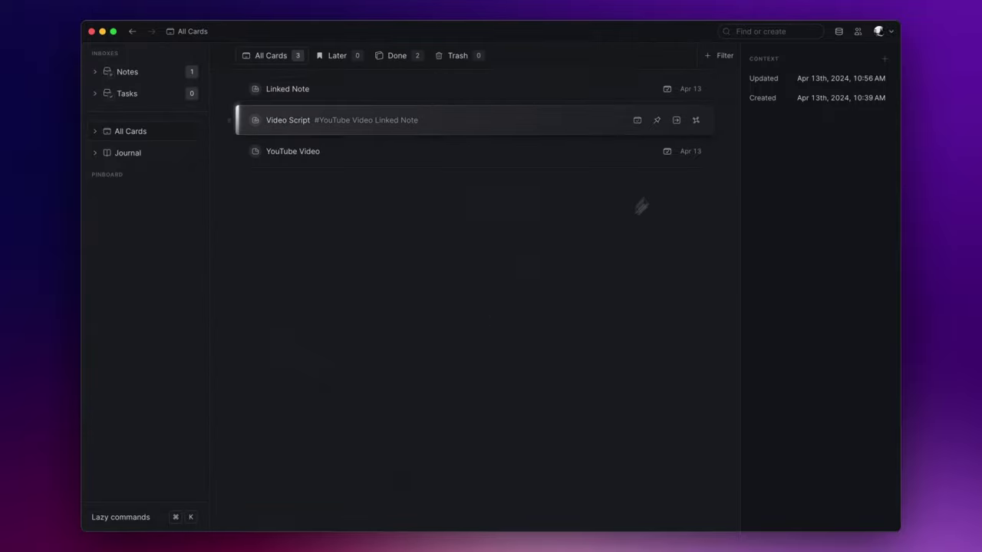
Add a Tags filter to All Cards, trying Video Script before setting it to YouTube Video
{"action": "left_click", "coordinate": [721, 55]}
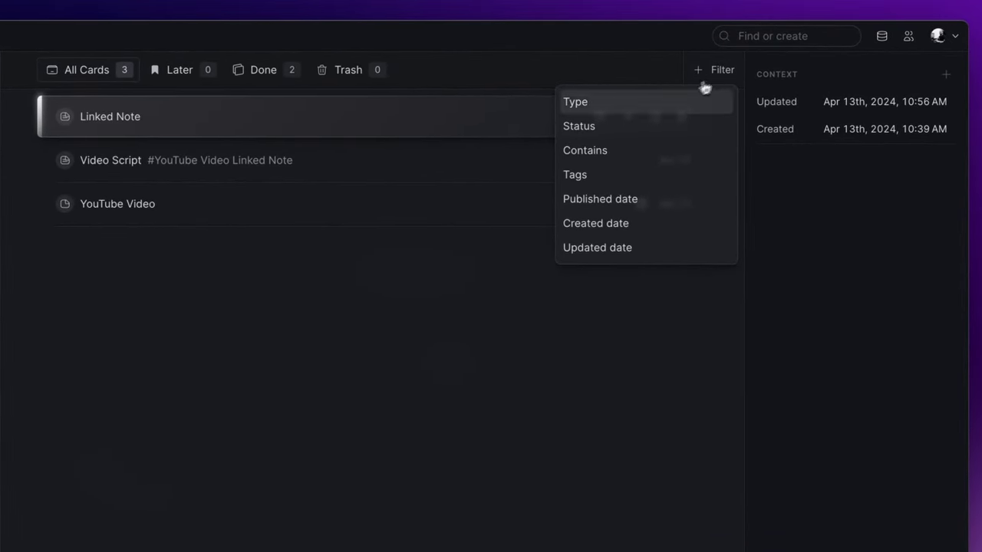
{"action": "left_click", "coordinate": [608, 172]}
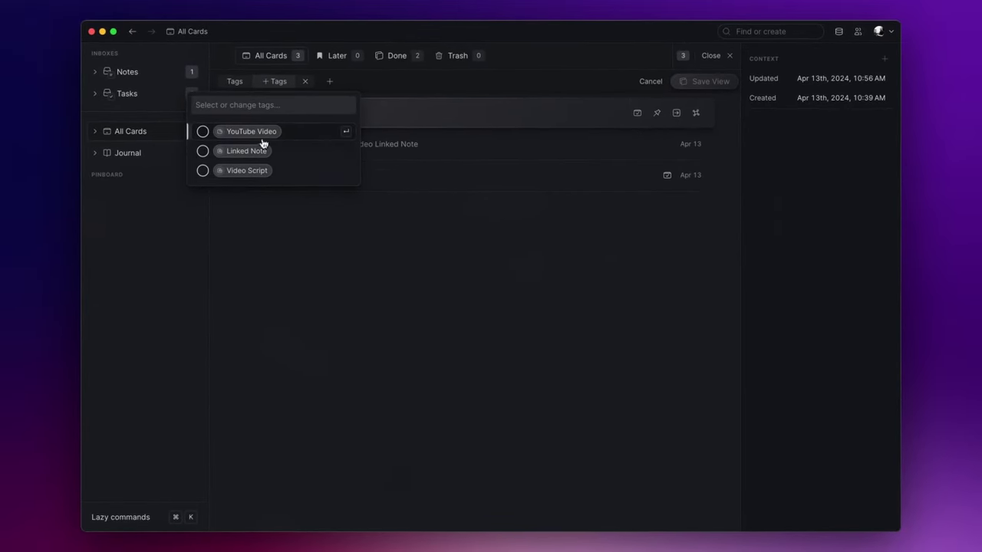
{"action": "left_click", "coordinate": [256, 171]}
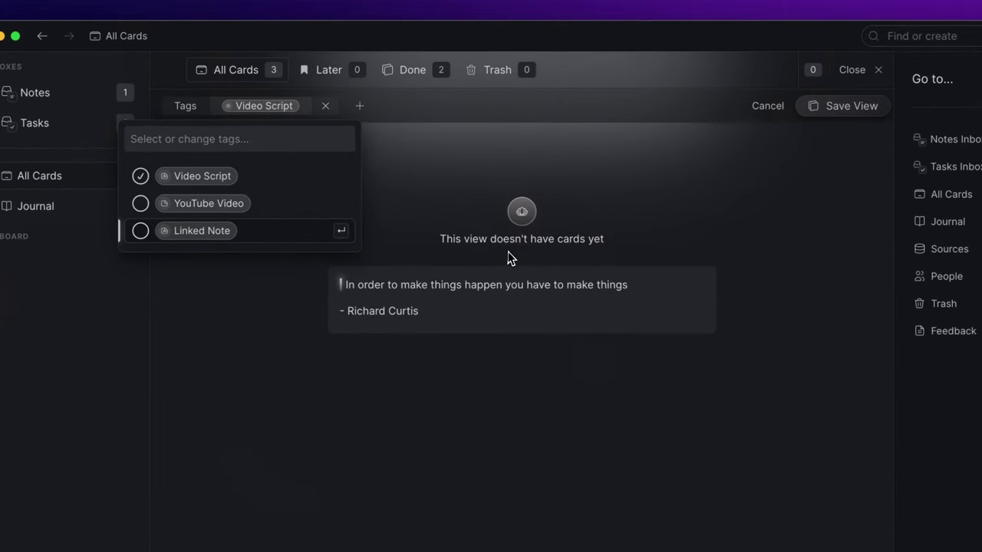
{"action": "left_click", "coordinate": [230, 177]}
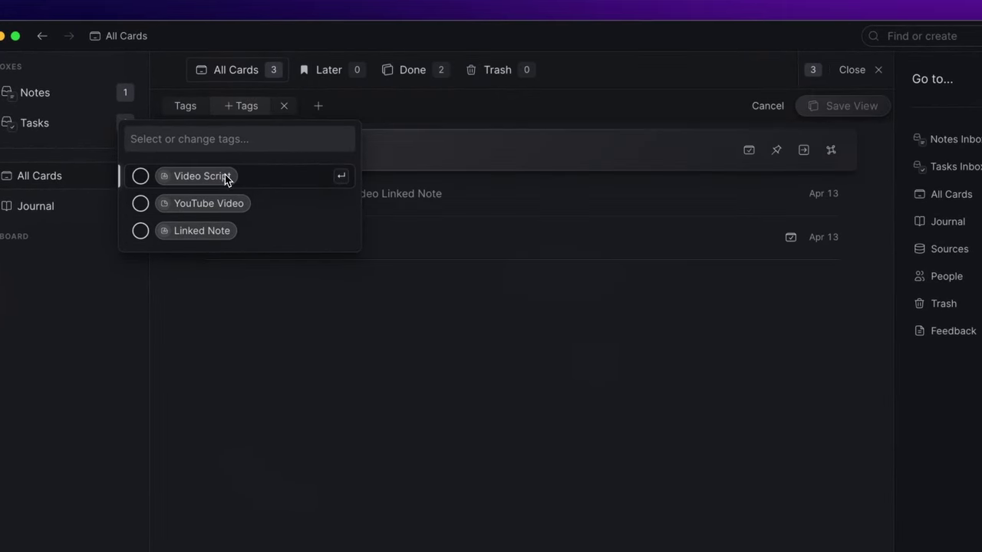
{"action": "left_click", "coordinate": [263, 205]}
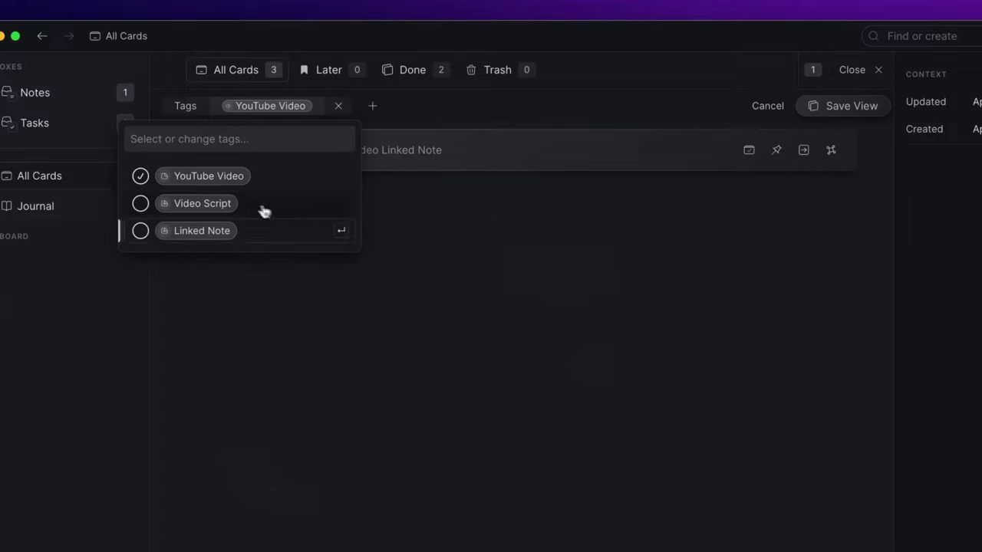
{"action": "left_click", "coordinate": [444, 287]}
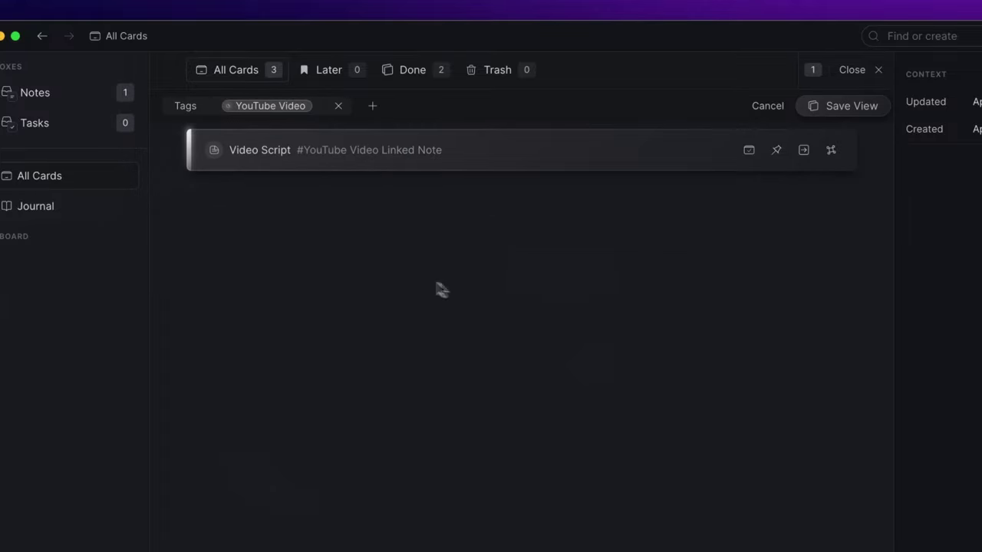
Change the tag filter from YouTube Video to Linked Note only
{"action": "left_click", "coordinate": [270, 108]}
{"action": "left_click", "coordinate": [203, 227]}
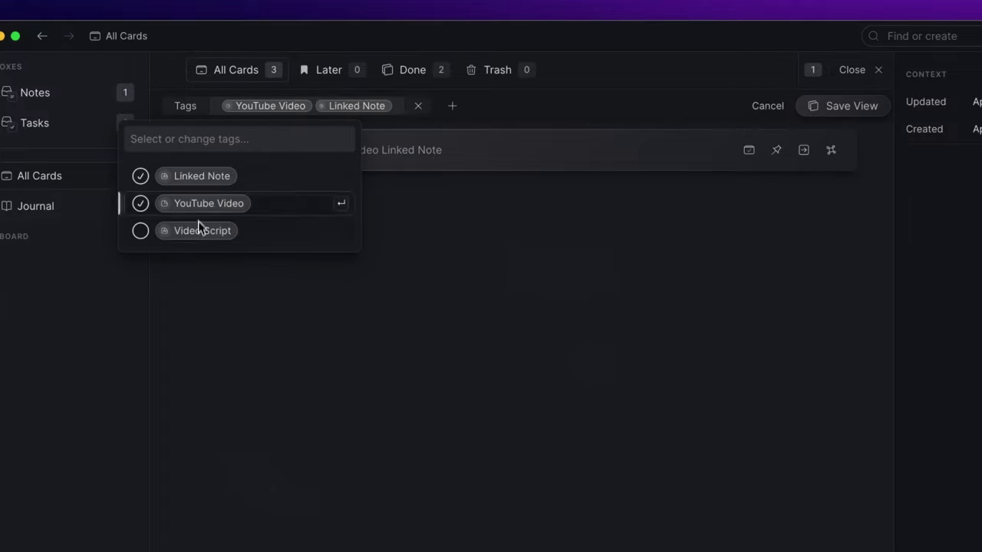
{"action": "left_click", "coordinate": [192, 203]}
{"action": "left_click", "coordinate": [368, 255]}
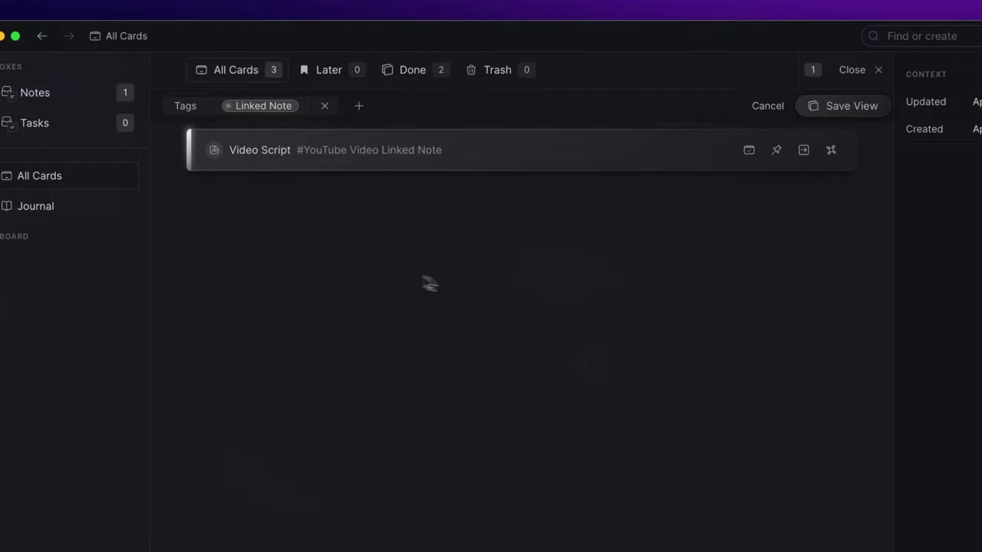
Set the tag filter back to YouTube Video only, removing Linked Note
{"action": "left_click", "coordinate": [269, 110]}
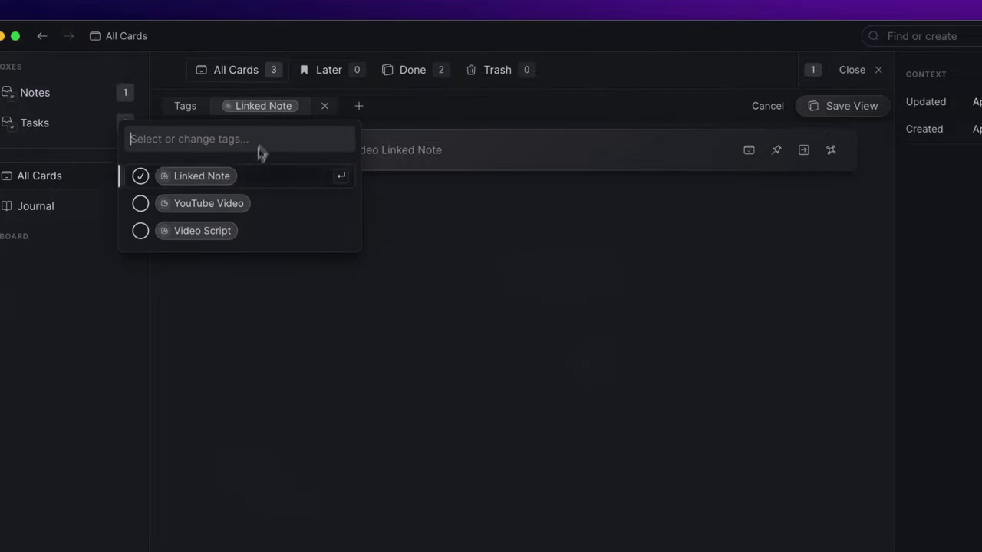
{"action": "left_click", "coordinate": [219, 205]}
{"action": "left_click", "coordinate": [205, 203]}
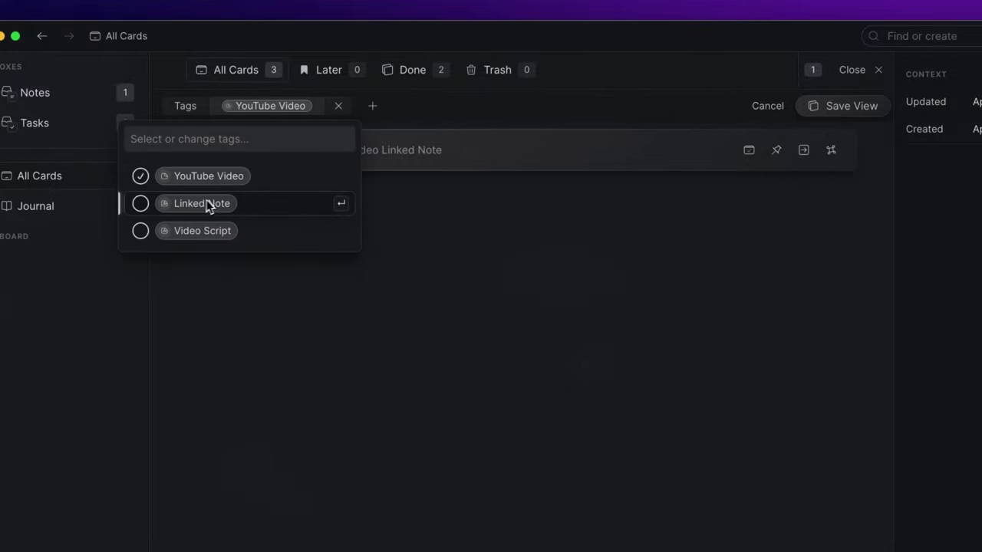
Save the filtered list as a view named "YouTube Videos" with the movie camera emoji as its icon
{"action": "left_click", "coordinate": [749, 90]}
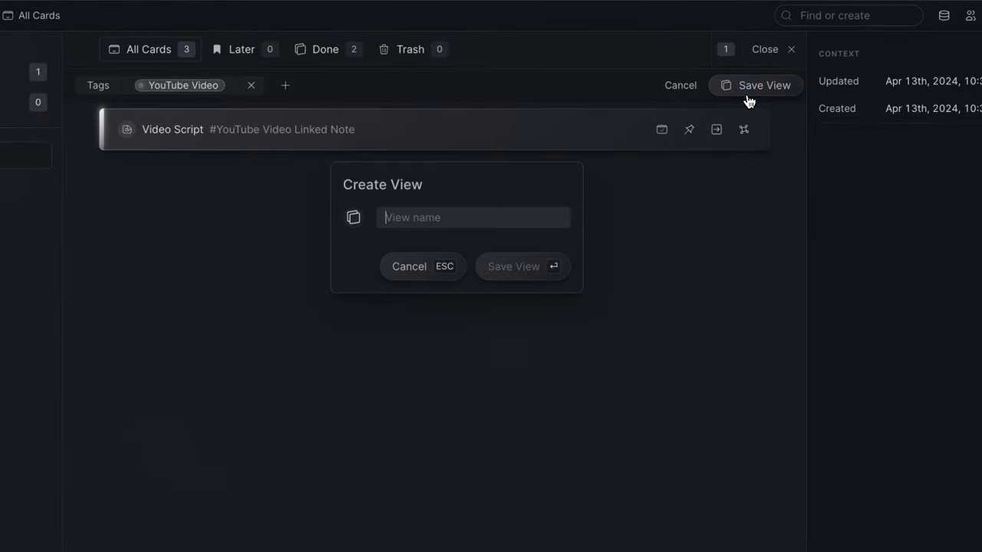
{"action": "type", "text": "YouTube "}
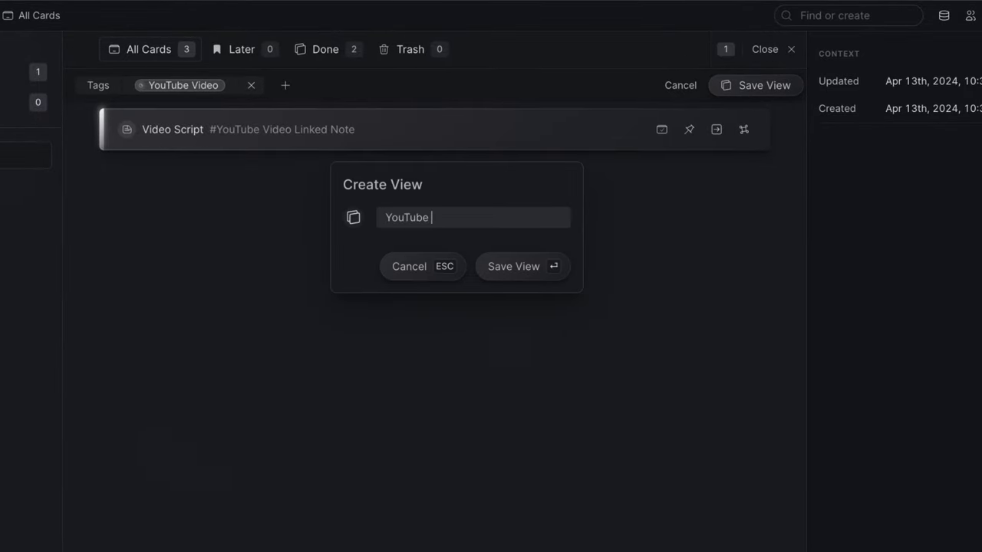
{"action": "type", "text": "Videos"}
{"action": "left_click", "coordinate": [355, 219]}
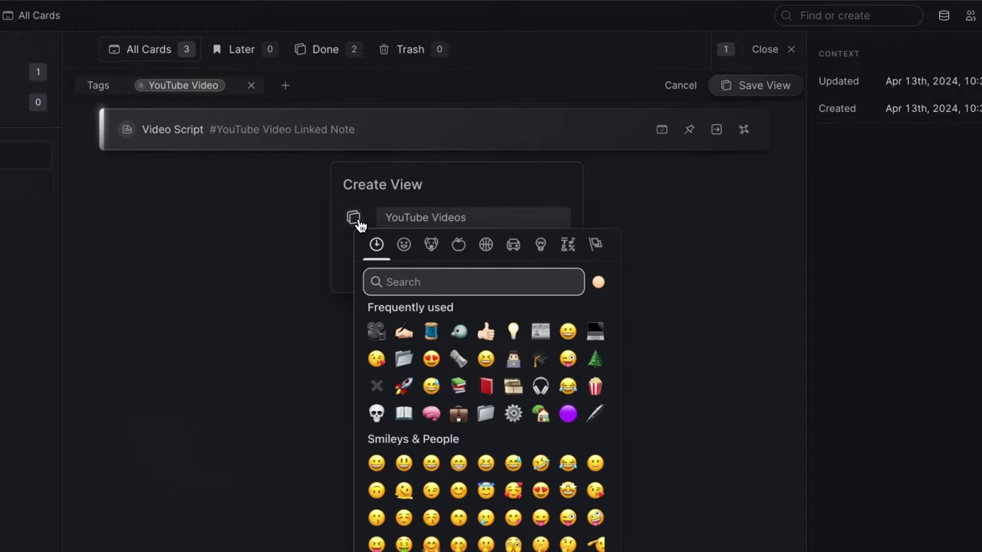
{"action": "left_click", "coordinate": [376, 336]}
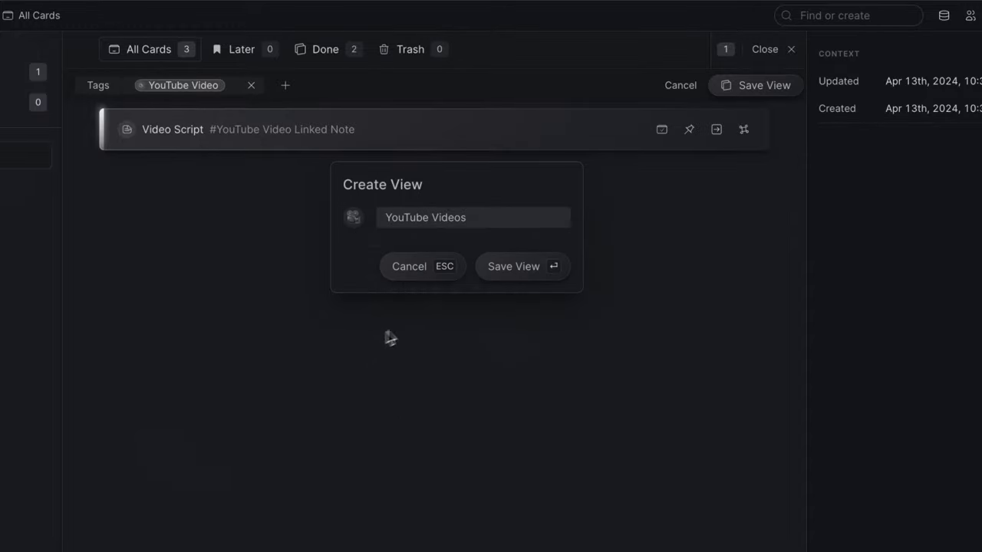
{"action": "left_click", "coordinate": [517, 275]}
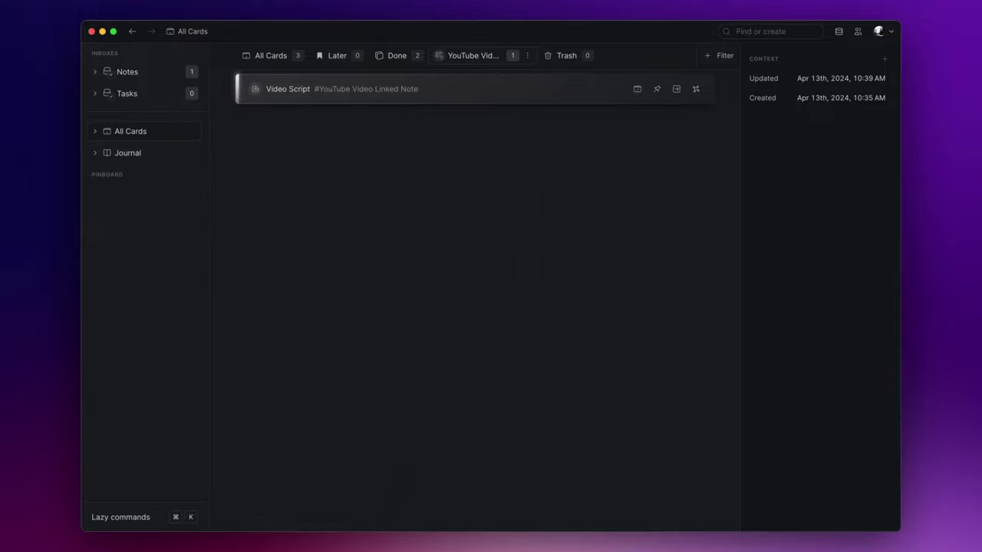
Create a new note titled "Additional Note" with an empty body and return to the All Cards list
{"action": "type", "text": "nAdd"}
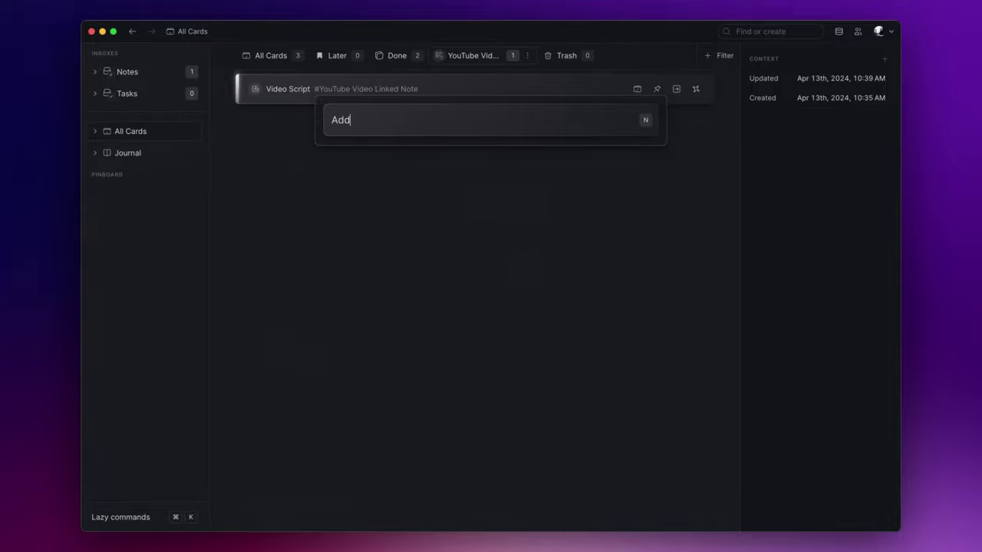
{"action": "type", "text": "itional Note"}
{"action": "key", "text": "Return"}
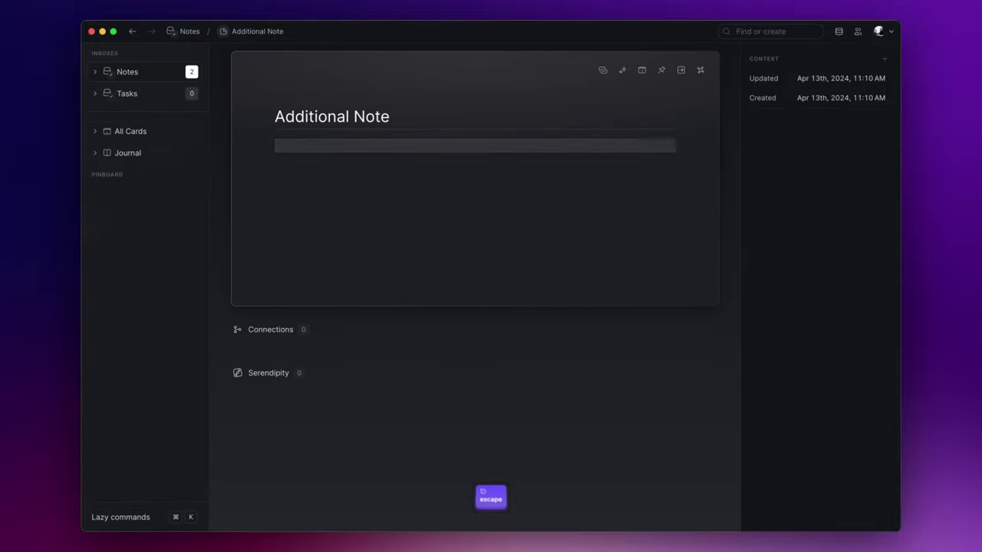
{"action": "key", "text": "Escape"}
{"action": "key", "text": "Escape"}
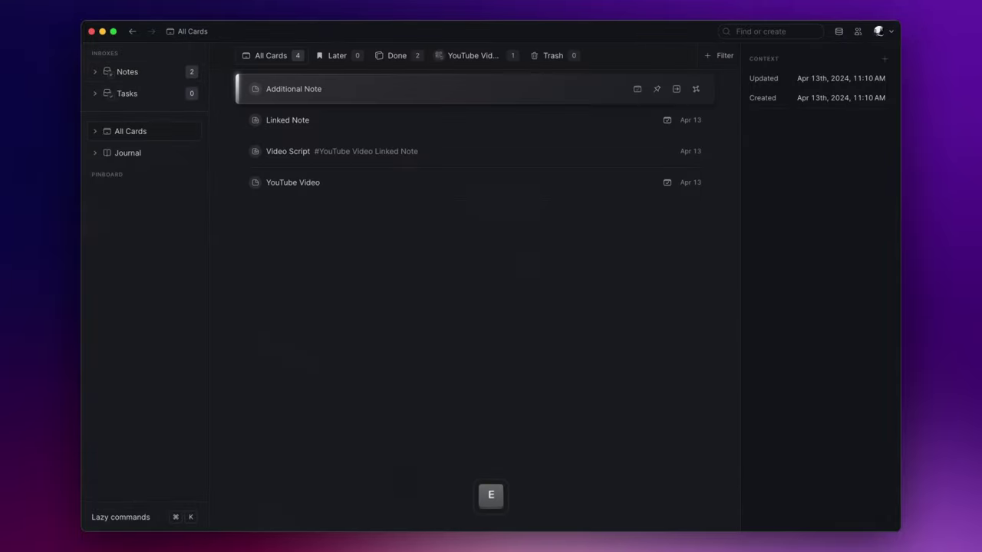
{"action": "key", "text": "e"}
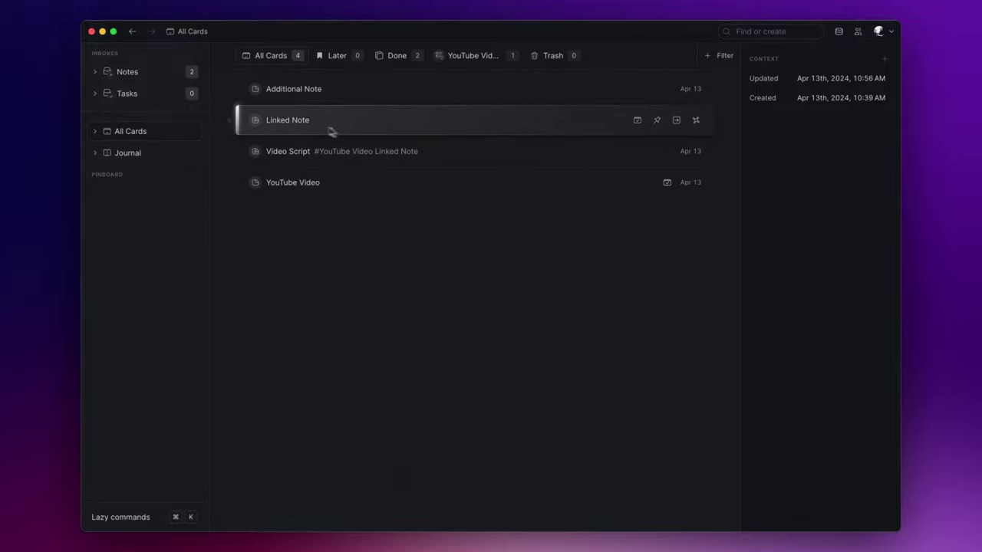
{"action": "key", "text": "Down"}
{"action": "key", "text": "Down"}
{"action": "key", "text": "Up"}
{"action": "key", "text": "Down"}
{"action": "key", "text": "Down"}
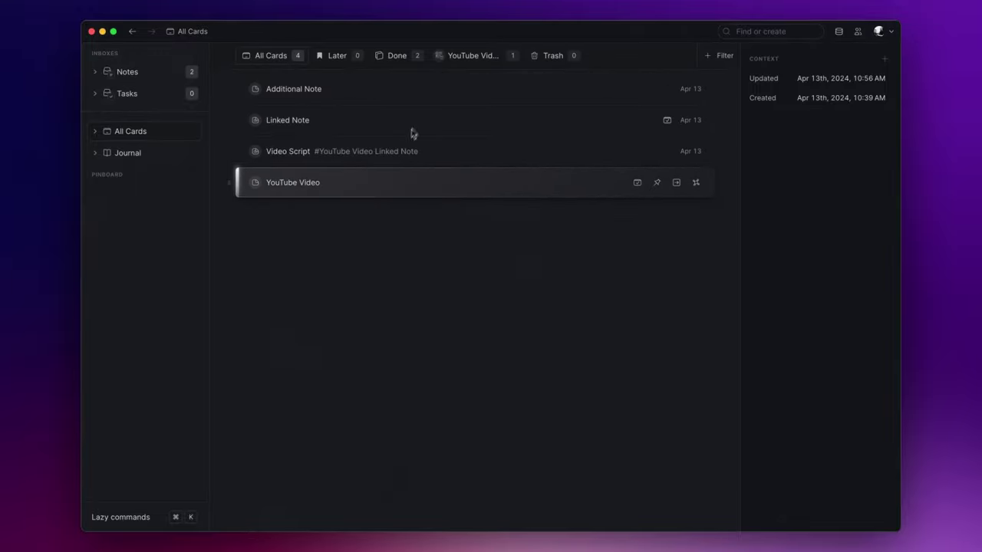
Switch to the YouTube Videos view and pin it to the pinboard
{"action": "key", "text": "super+4"}
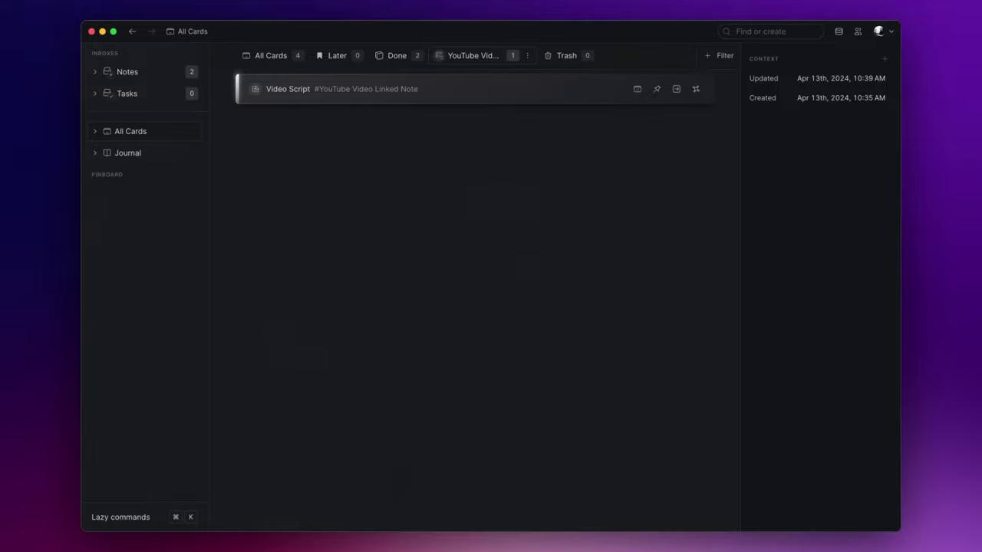
{"action": "left_click", "coordinate": [527, 57]}
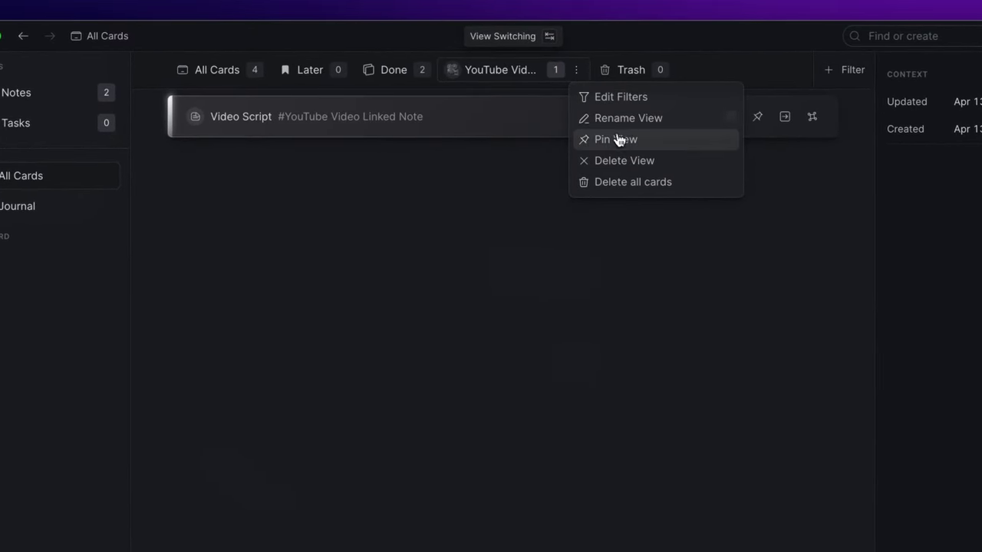
{"action": "left_click", "coordinate": [626, 145]}
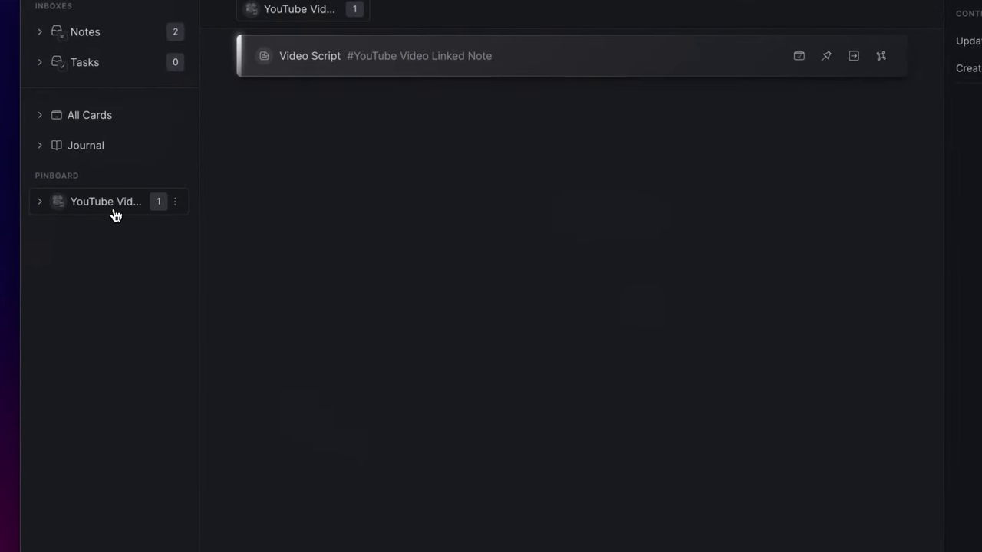
Examine the pinned YouTube Videos view's splits, its view options and the criteria available for splitting it
{"action": "left_click", "coordinate": [40, 203]}
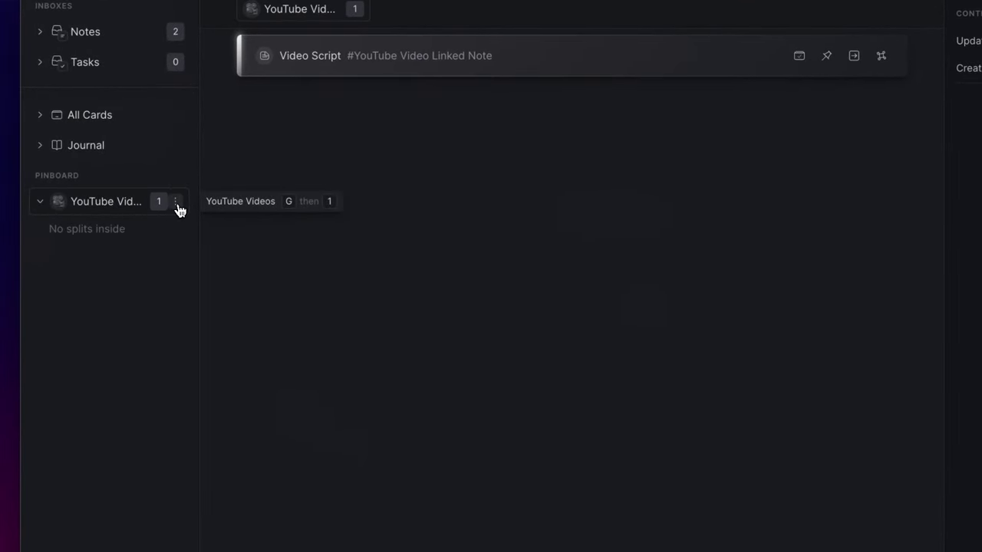
{"action": "left_click", "coordinate": [176, 203]}
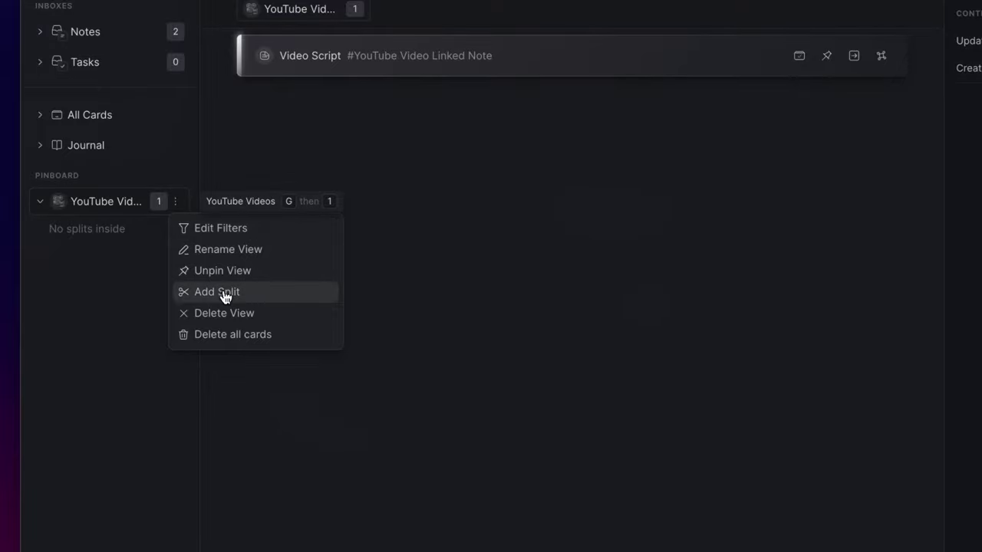
{"action": "left_click", "coordinate": [545, 257]}
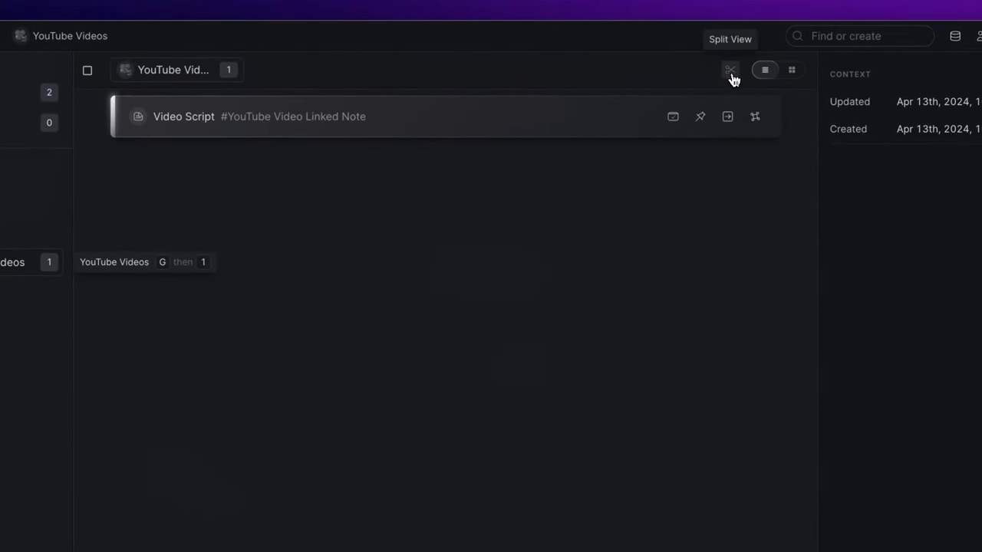
{"action": "left_click", "coordinate": [731, 70]}
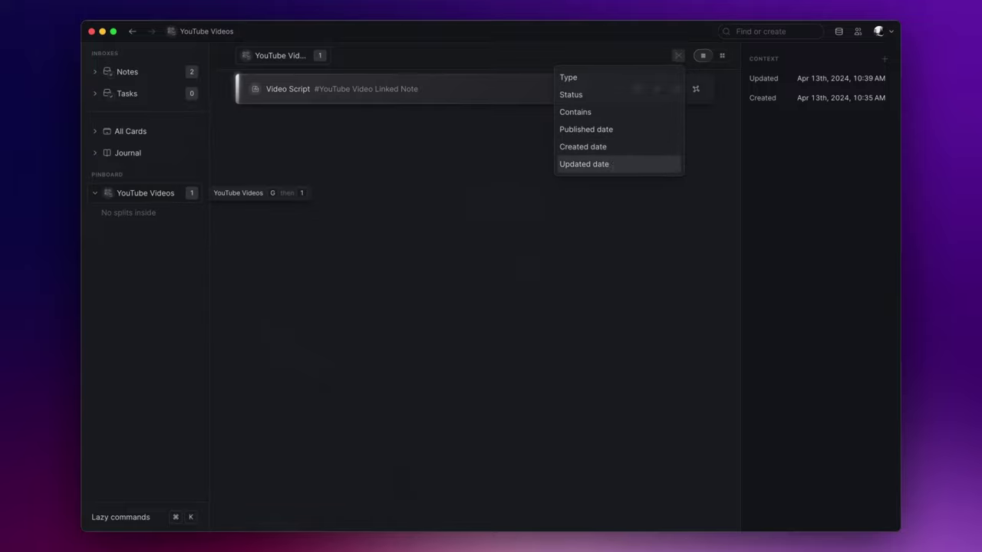
{"action": "left_click", "coordinate": [474, 163]}
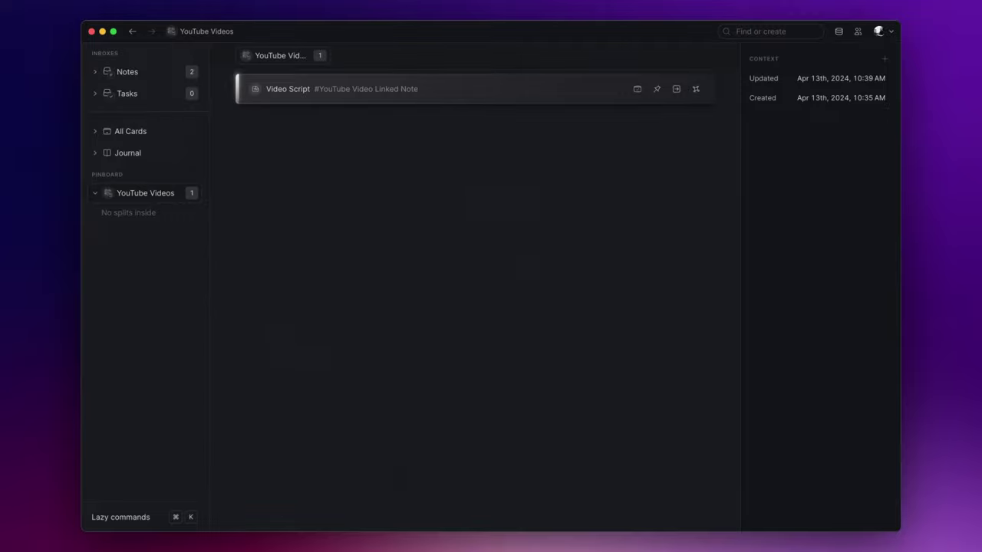
Create a new note titled "Project X" with an empty body
{"action": "key", "text": "super+n"}
{"action": "type", "text": "P"}
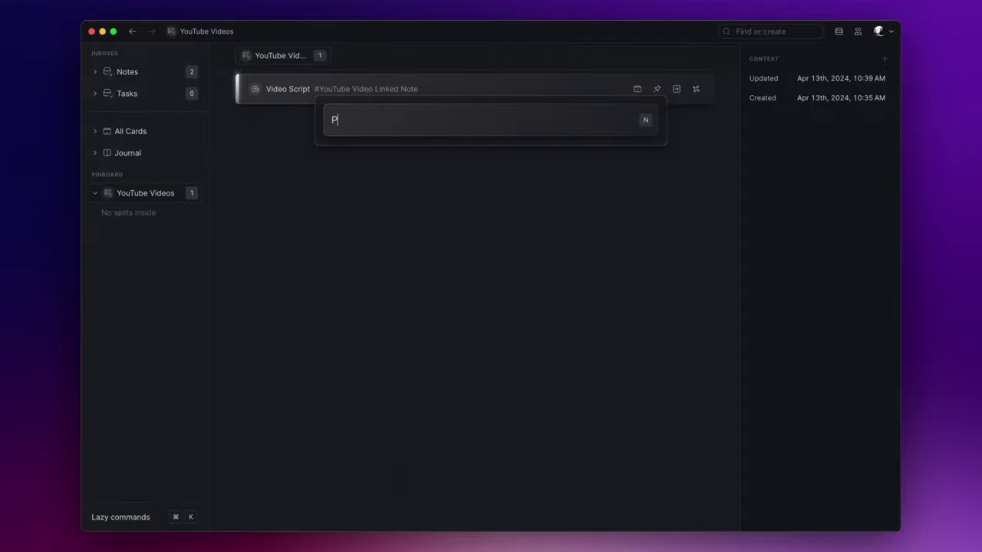
{"action": "type", "text": "roject X"}
{"action": "key", "text": "Return"}
{"action": "key", "text": "Escape"}
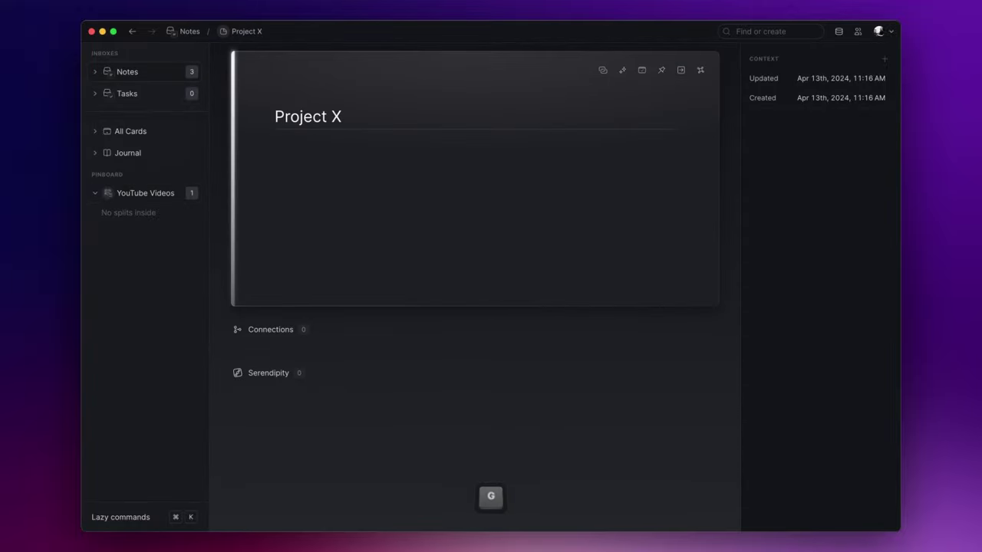
Pin the Project X note to the pinboard from the Notes inbox and open it from there
{"action": "key", "text": "n"}
{"action": "key", "text": "p"}
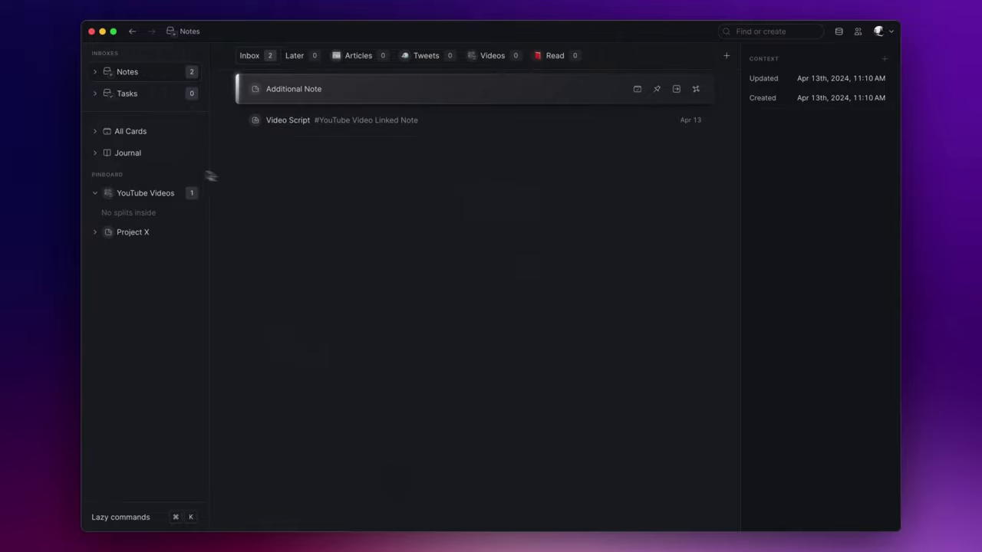
{"action": "left_click", "coordinate": [159, 240]}
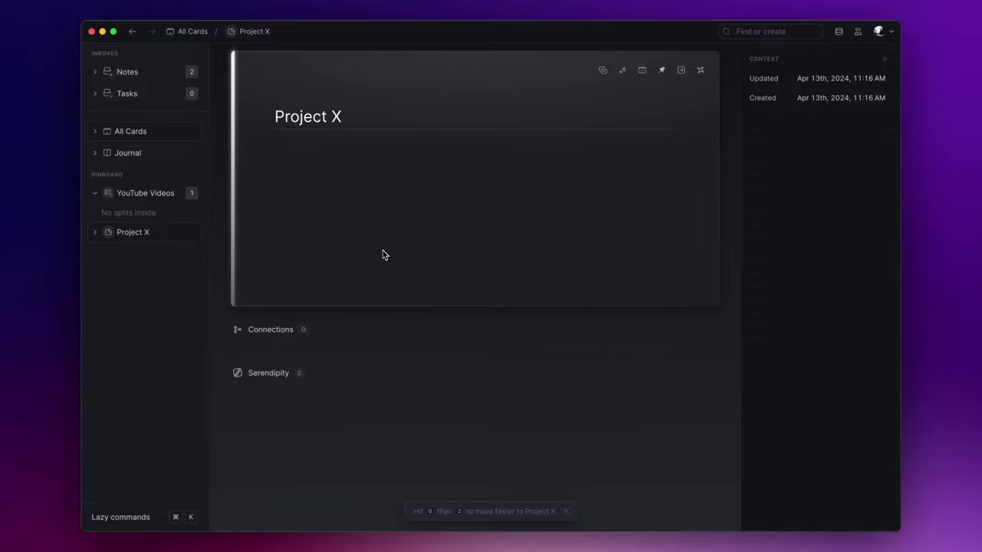
Create a new note titled "Note for Project X"
{"action": "type", "text": "nN"}
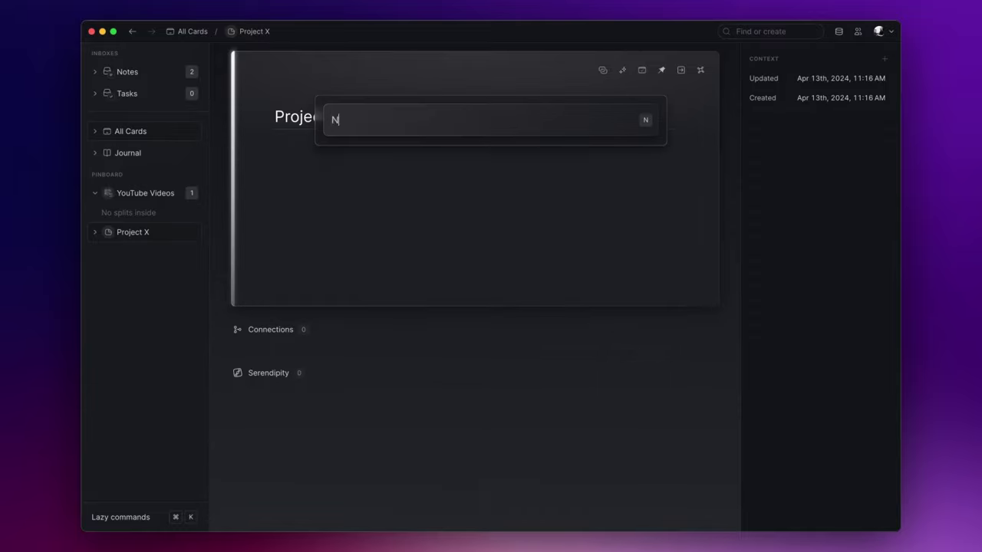
{"action": "type", "text": "ote for Project X"}
{"action": "key", "text": "Return"}
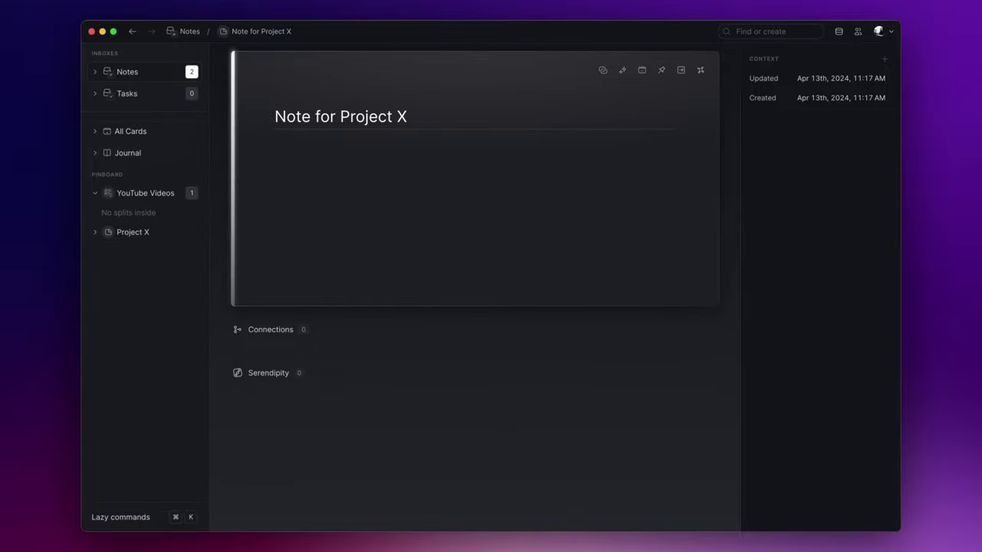
Move "Note for Project X" from the Notes inbox into the Project X card, and open and expand the pinned Project X
{"action": "key", "text": "super+bracketleft"}
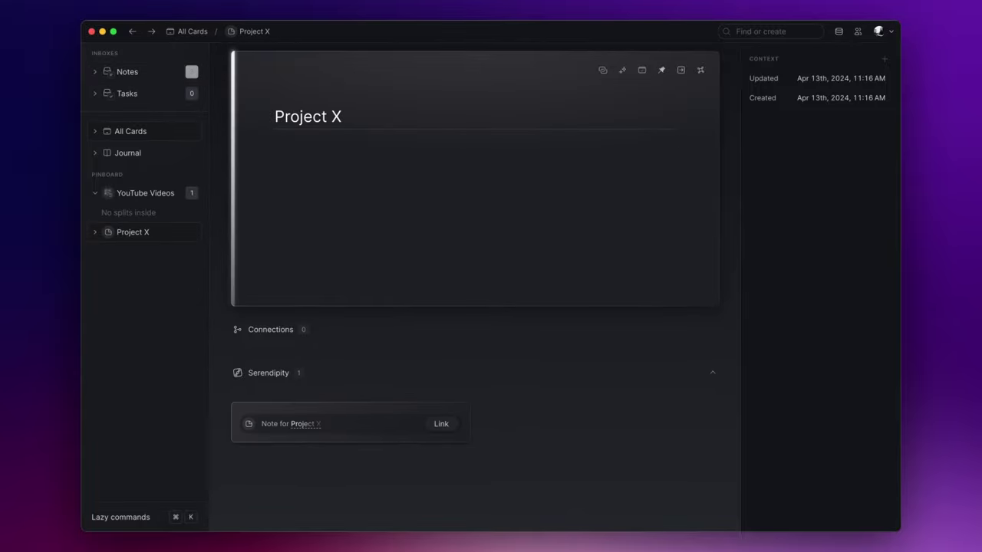
{"action": "key", "text": "n"}
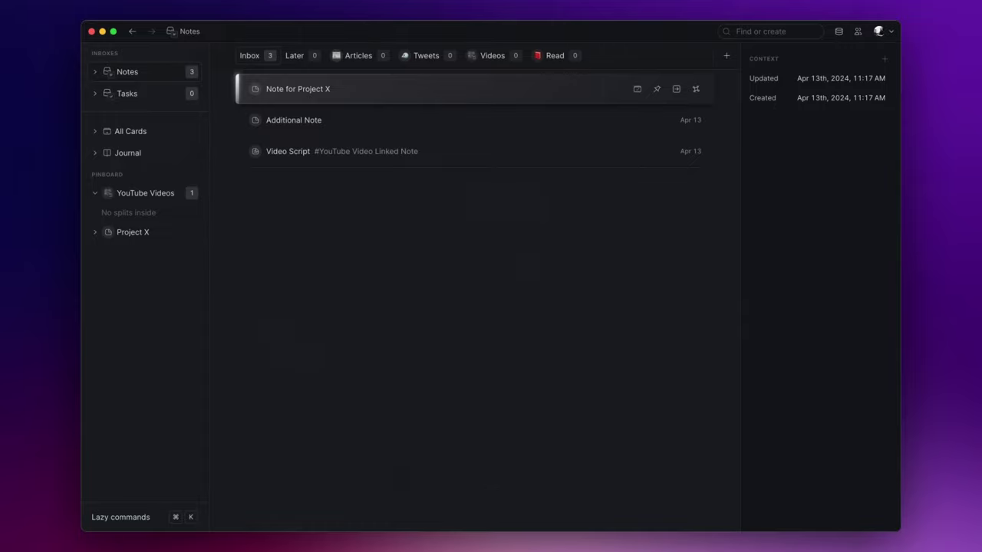
{"action": "key", "text": "m"}
{"action": "key", "text": "Down"}
{"action": "key", "text": "Down"}
{"action": "key", "text": "Down"}
{"action": "key", "text": "Down"}
{"action": "key", "text": "Down"}
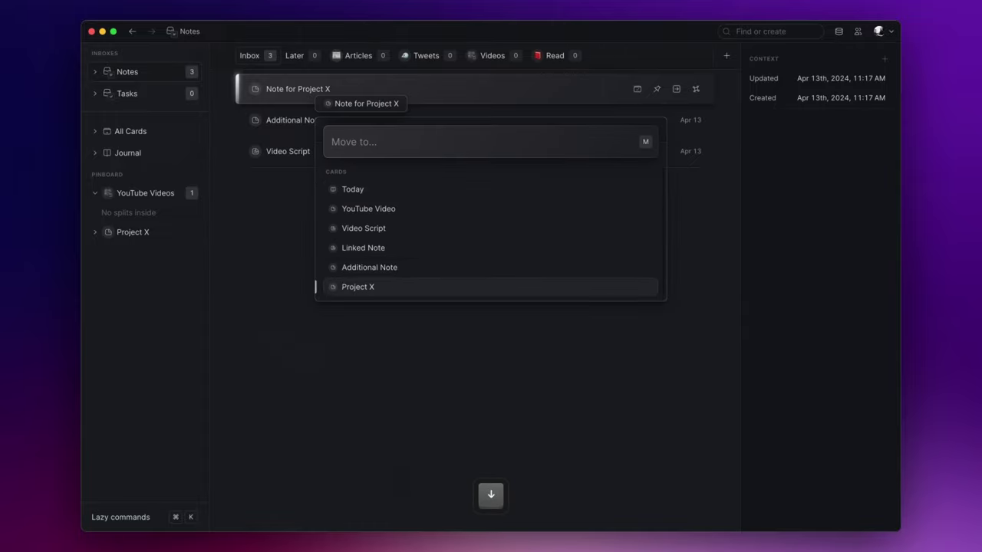
{"action": "key", "text": "Return"}
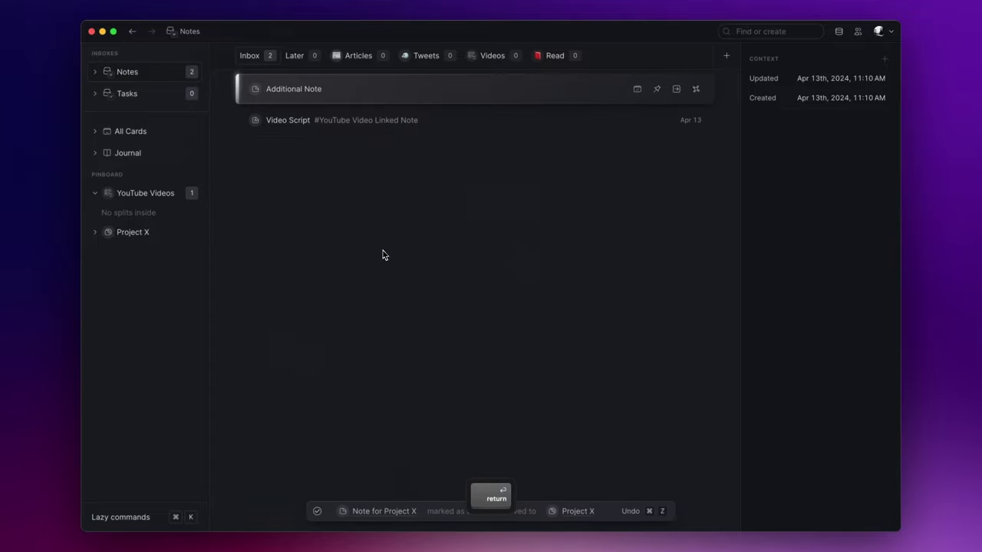
{"action": "key", "text": "2"}
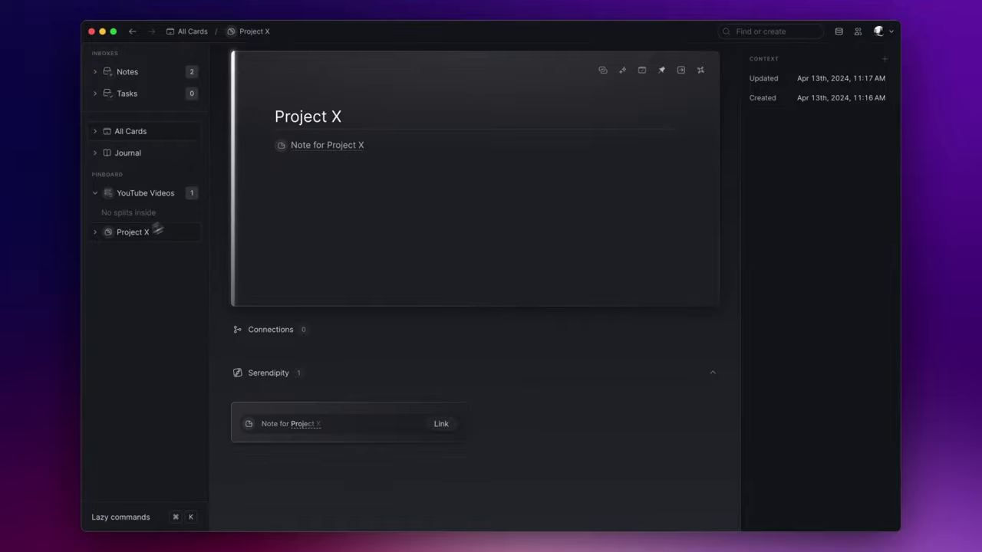
{"action": "left_click", "coordinate": [94, 232]}
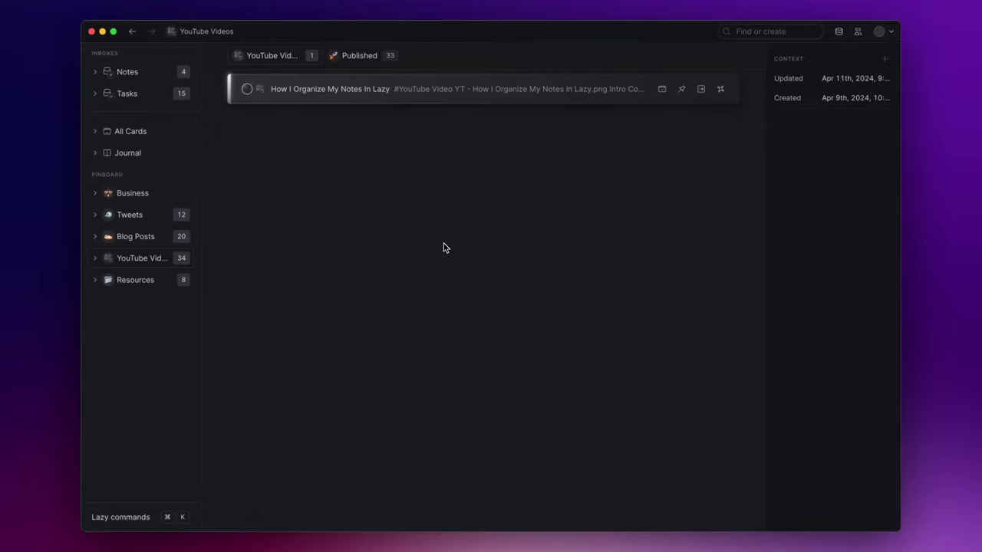
Examine the tag filter of the pinned YouTube Videos view and cancel the filter editing
{"action": "left_click", "coordinate": [188, 260]}
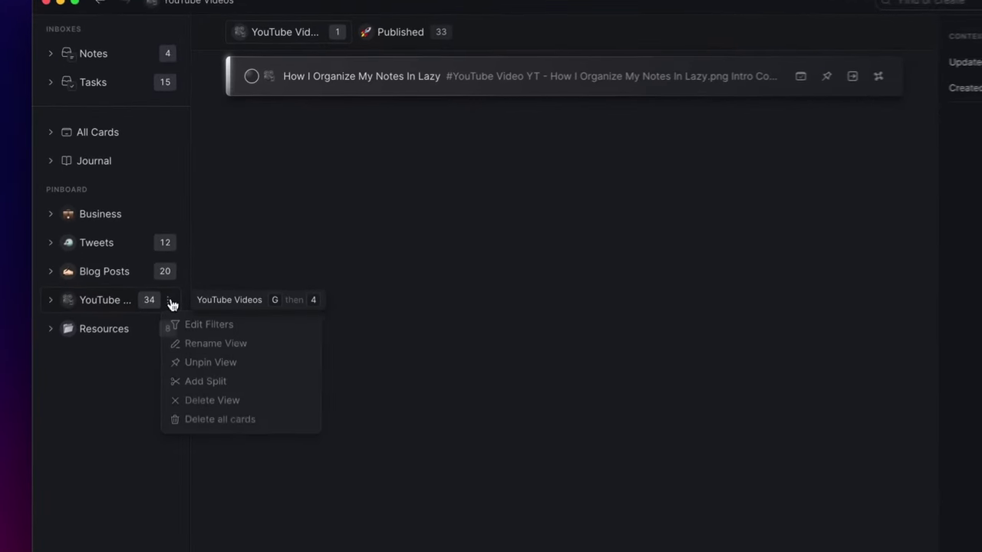
{"action": "left_click", "coordinate": [205, 325]}
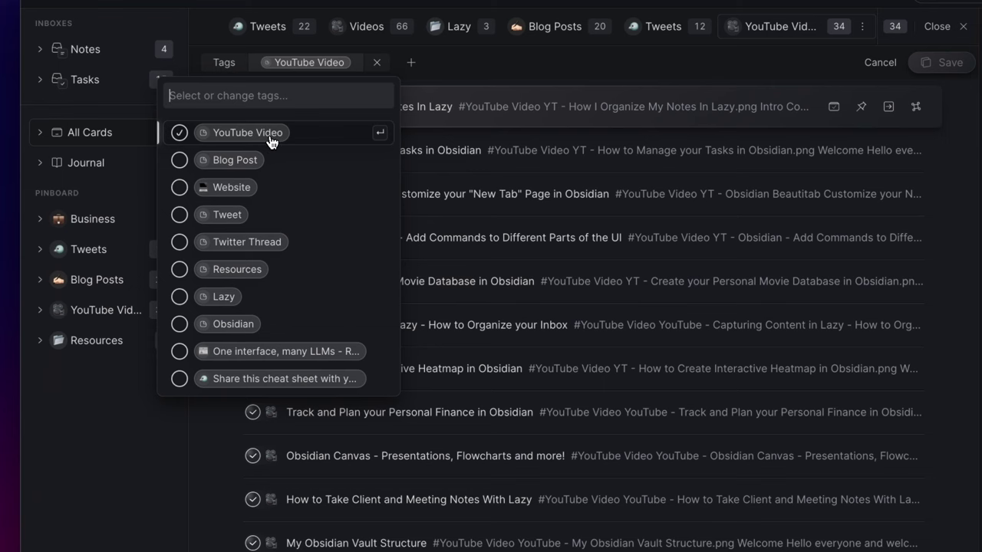
{"action": "left_click", "coordinate": [885, 78]}
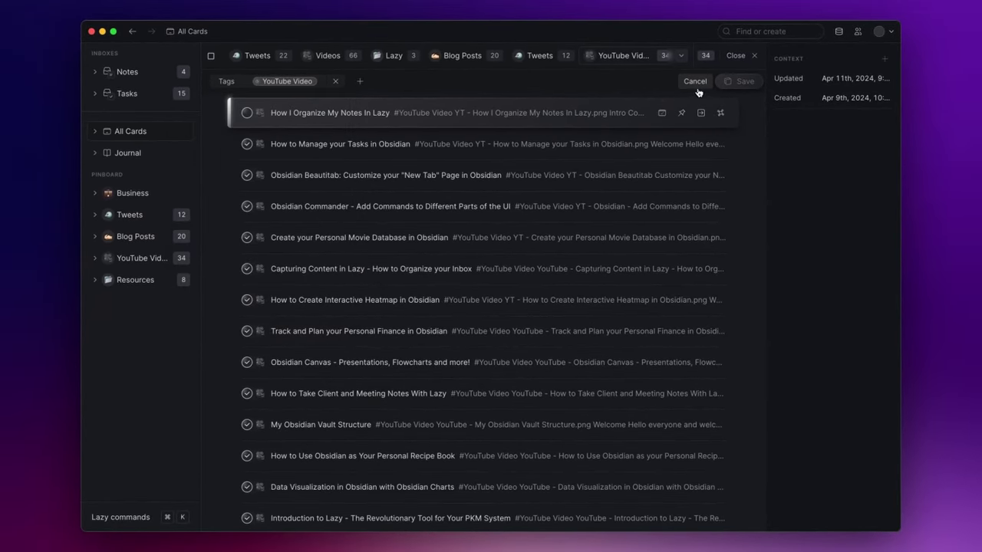
{"action": "left_click", "coordinate": [696, 83]}
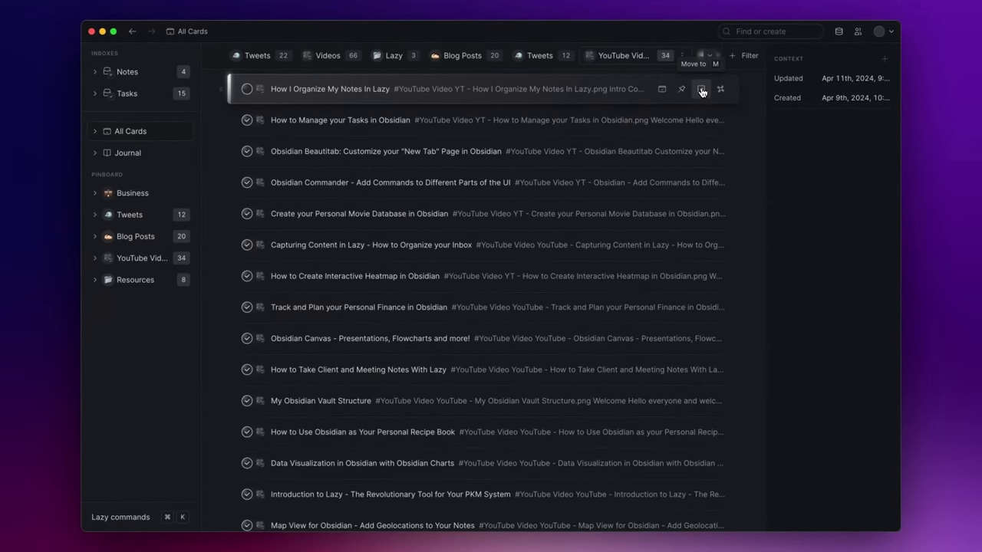
{"action": "key", "text": "m"}
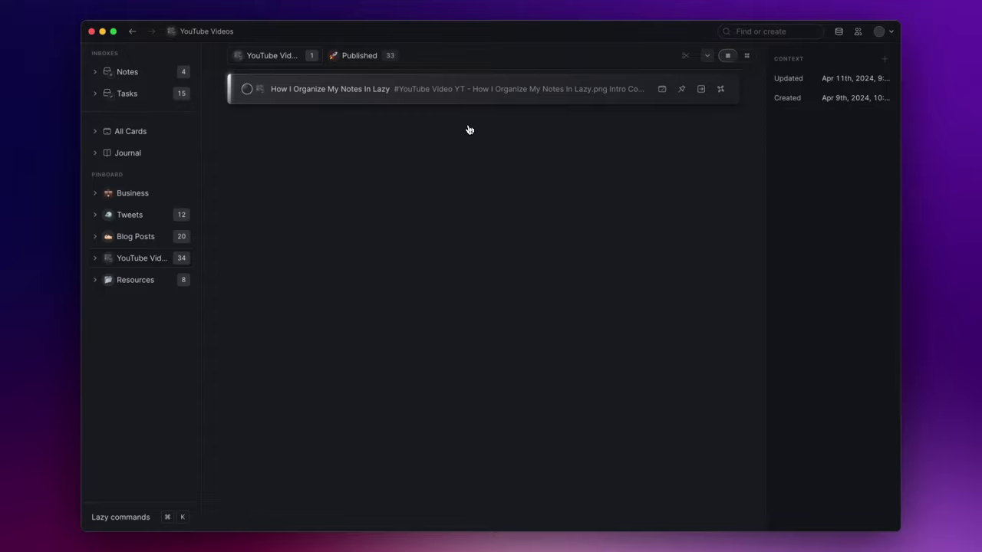
Open the Published split of YouTube Videos and examine its status filter without changing it
{"action": "left_click", "coordinate": [359, 55]}
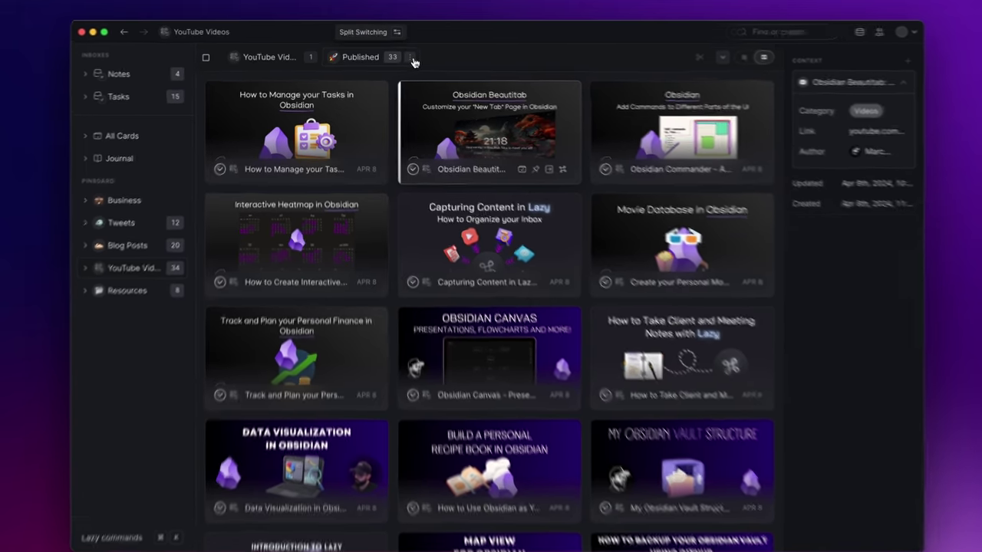
{"action": "left_click", "coordinate": [407, 56]}
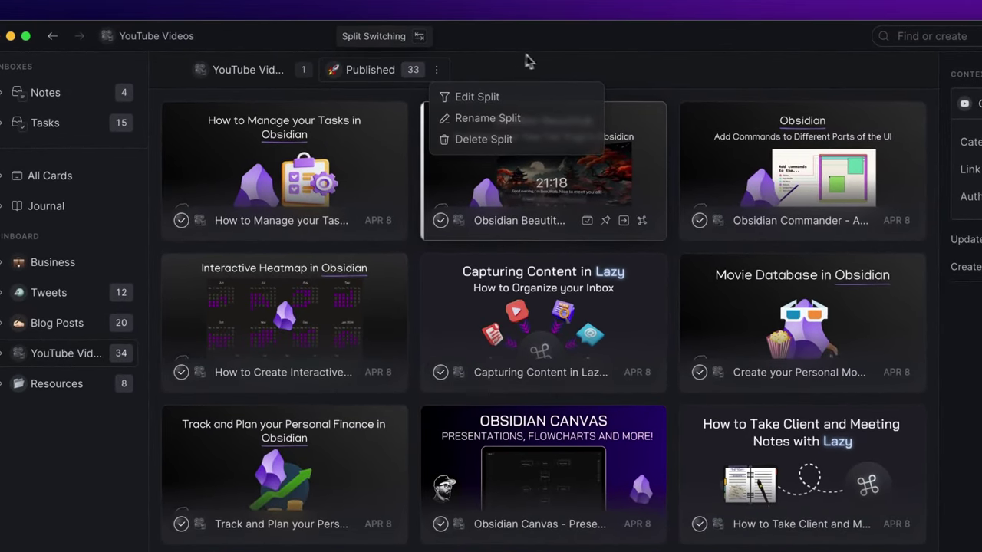
{"action": "left_click", "coordinate": [477, 98]}
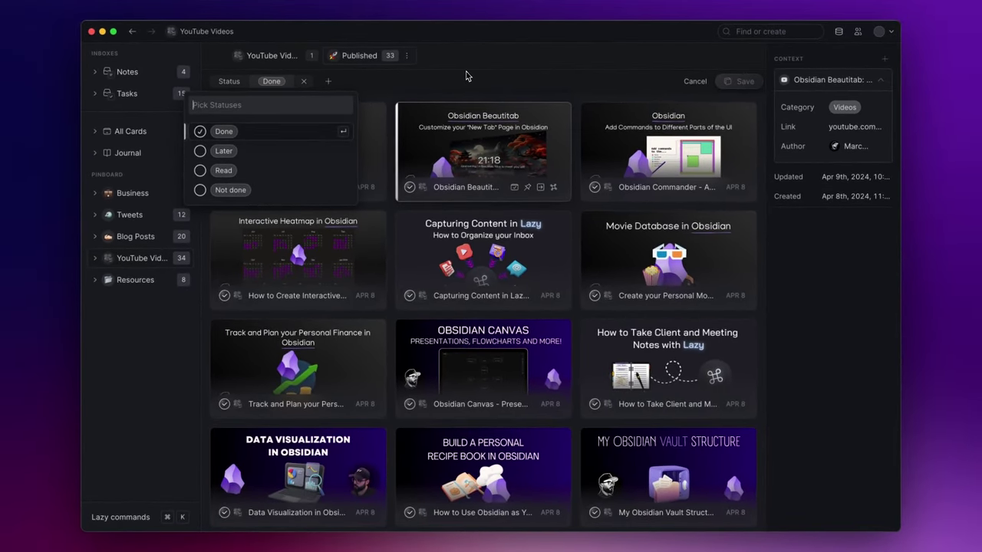
{"action": "key", "text": "Escape"}
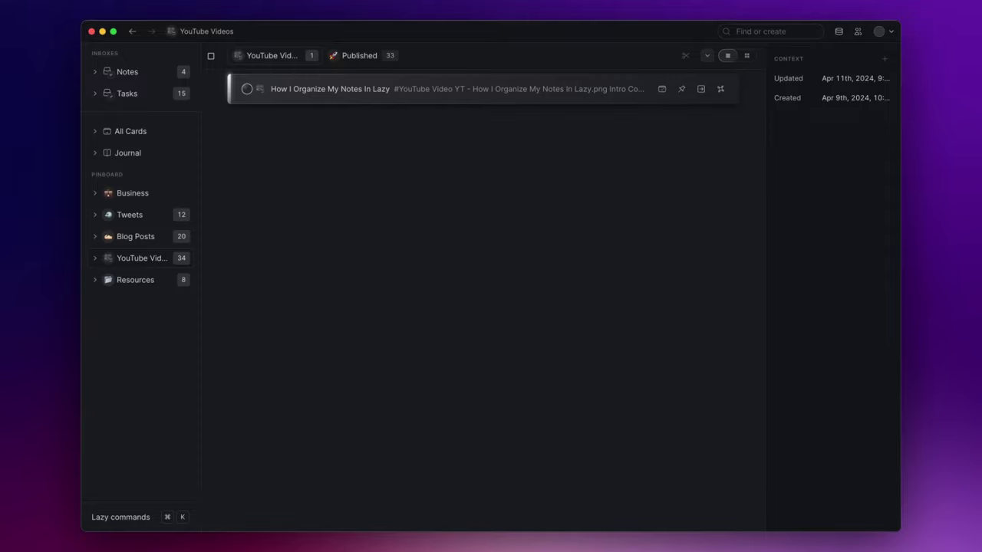
Create a new task titled "Idea Video"
{"action": "type", "text": "t"}
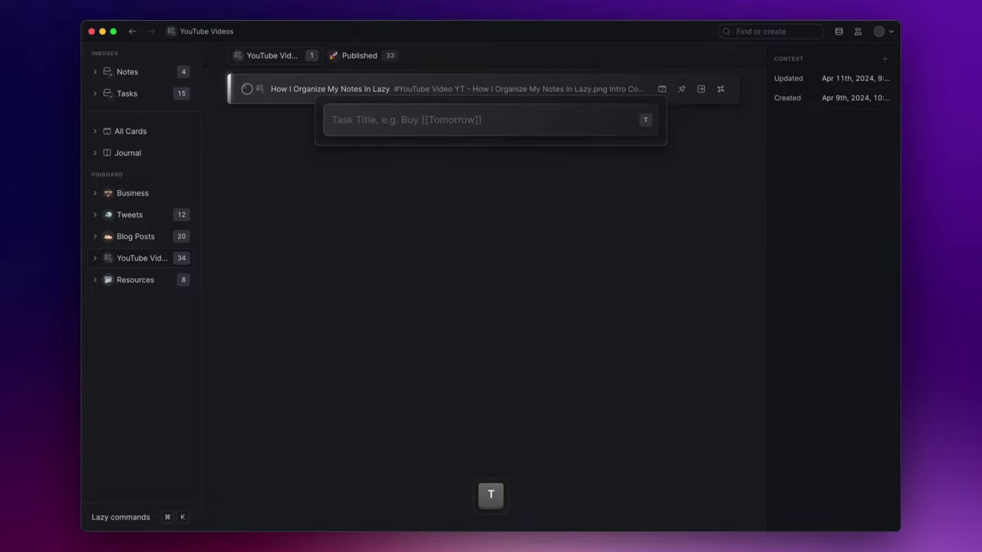
{"action": "type", "text": "Idea Video"}
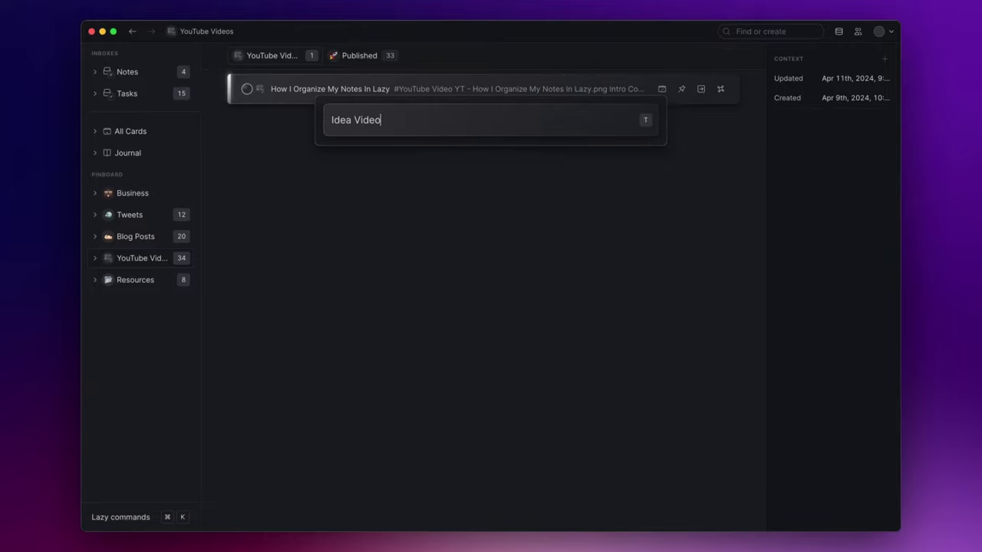
{"action": "key", "text": "Return"}
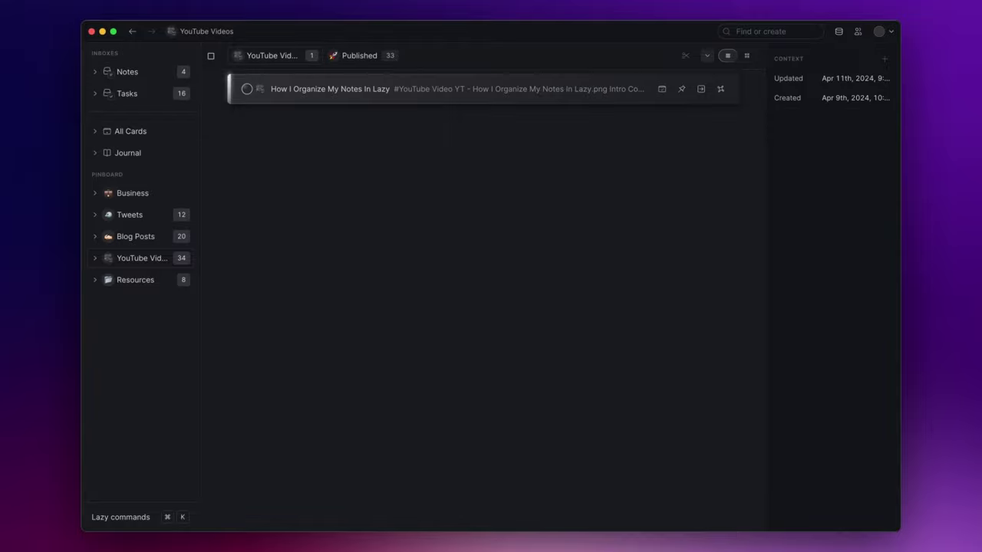
Go to the Tasks inbox and open the Idea Video task
{"action": "key", "text": "g"}
{"action": "key", "text": "t"}
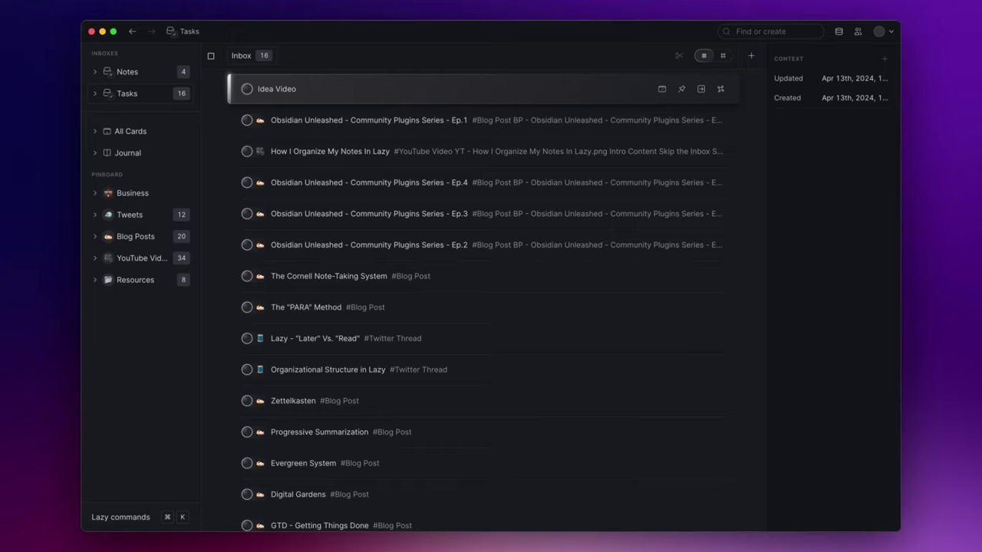
{"action": "key", "text": "Return"}
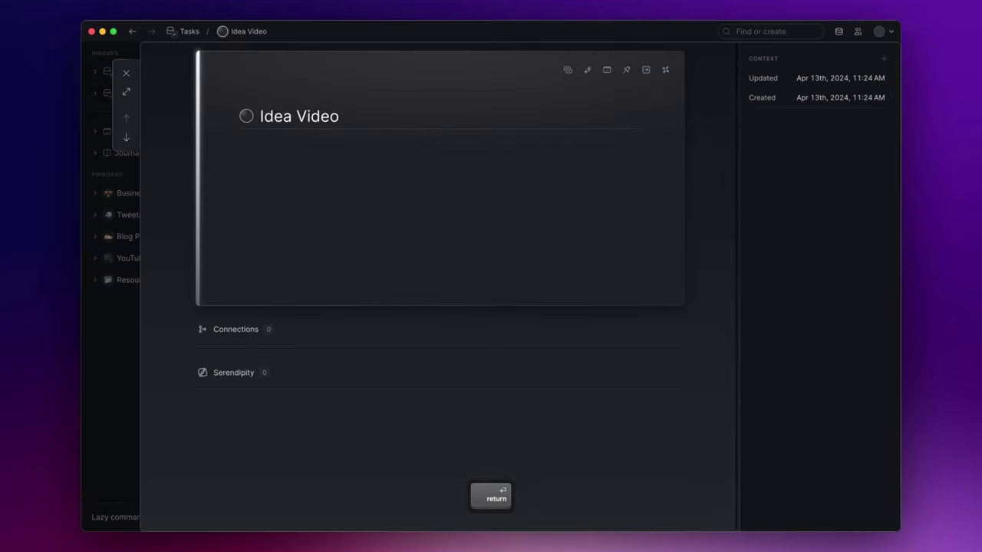
Add the YouTube Video tag to the body of the Idea Video task and finish editing
{"action": "key", "text": "Return"}
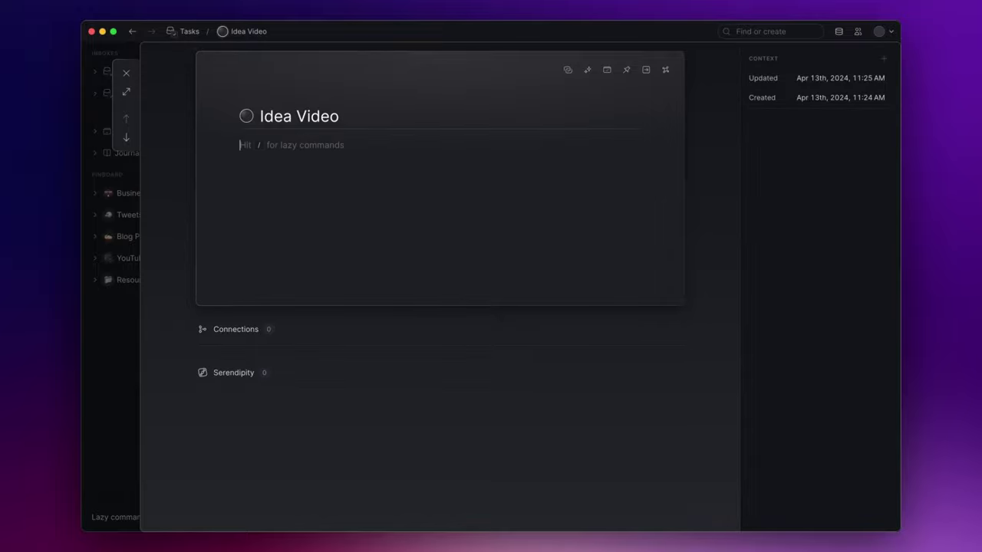
{"action": "type", "text": "# youtu"}
{"action": "key", "text": "Return"}
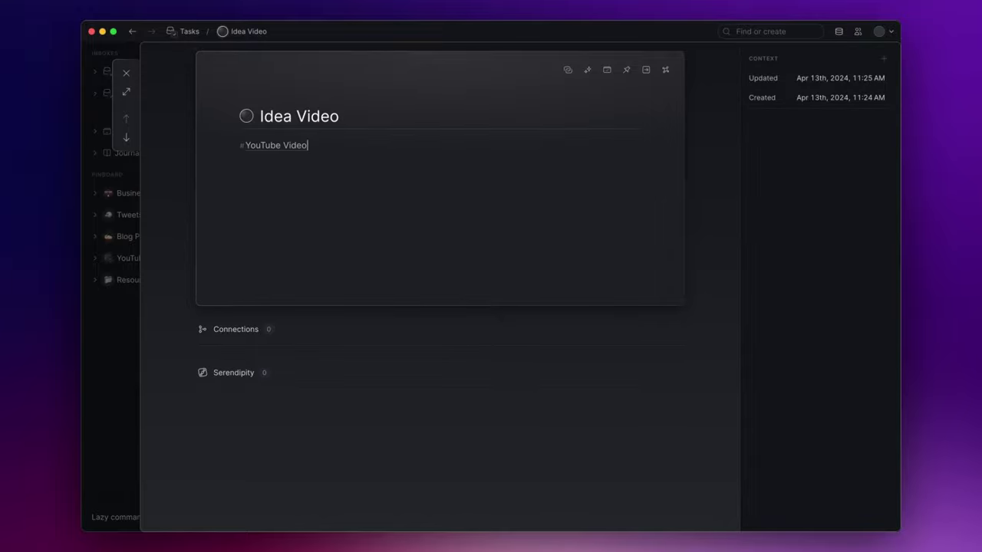
{"action": "key", "text": "Escape"}
{"action": "key", "text": "Escape"}
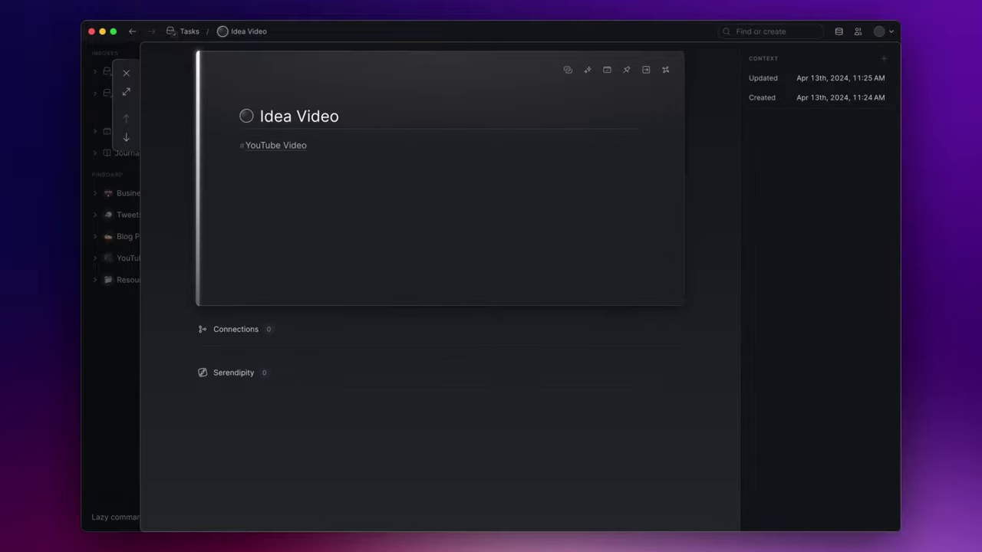
Open Idea Video from the pinned YouTube Videos view, mark it as done, and return to the view
{"action": "key", "text": "4"}
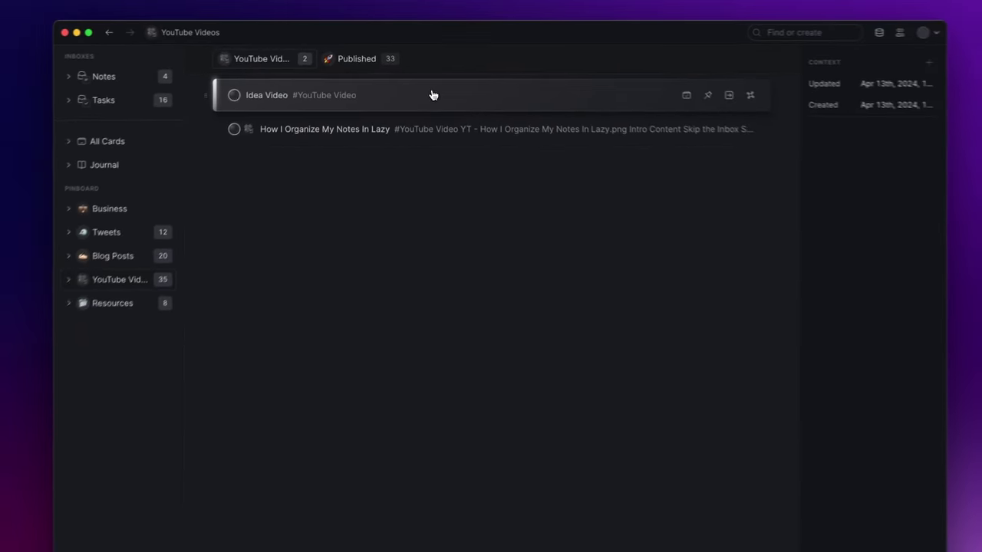
{"action": "left_click", "coordinate": [428, 89]}
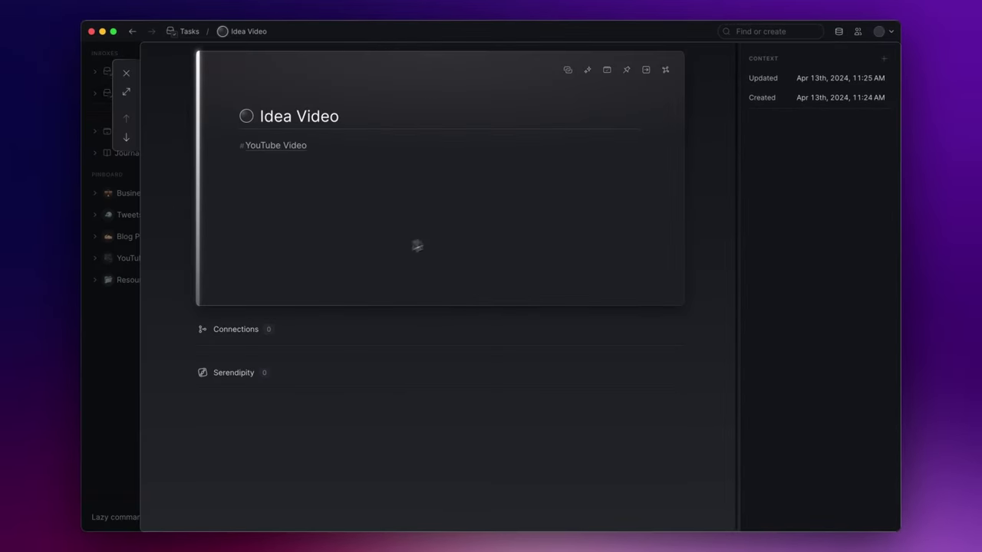
{"action": "key", "text": "e"}
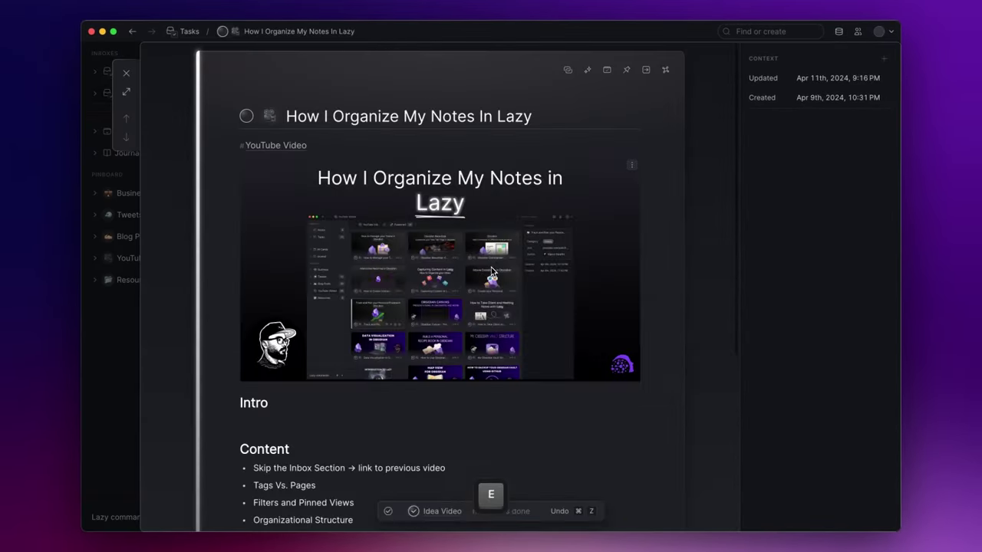
{"action": "key", "text": "Escape"}
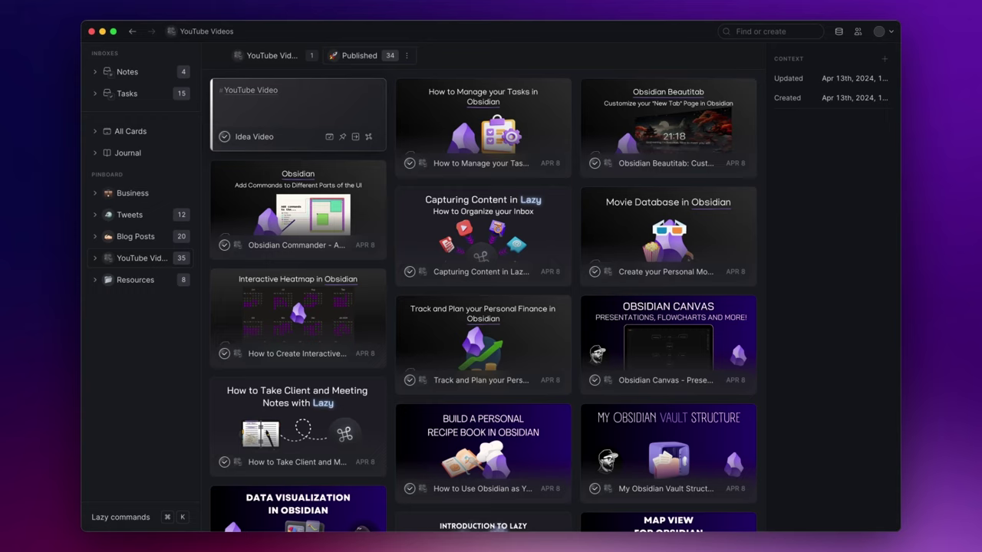
Open Sources, examine the timeline of the How to Manage your Tasks in Obsidian video source, and leave it
{"action": "key", "text": "s"}
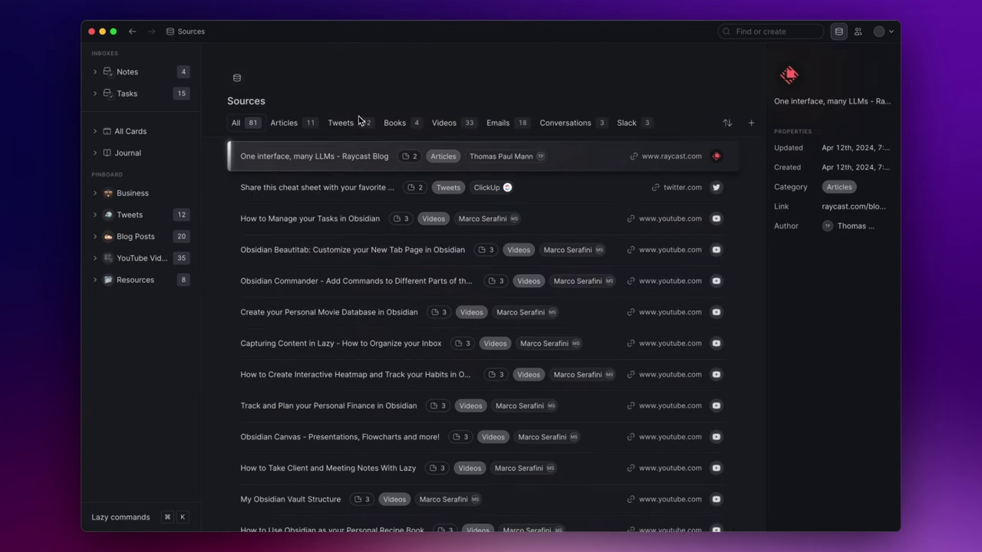
{"action": "left_click", "coordinate": [332, 230]}
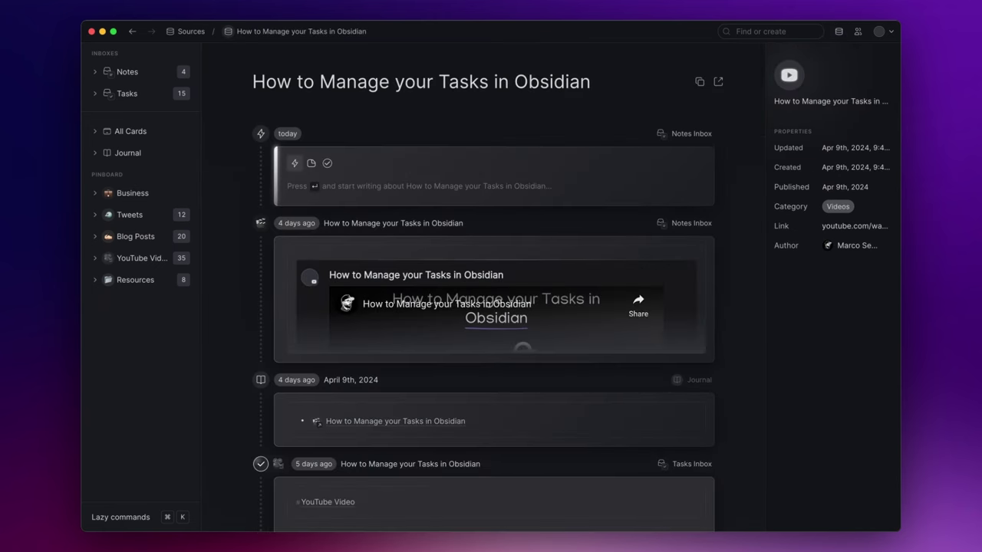
{"action": "key", "text": "Escape"}
Open Idea Video from the Published split of YouTube Videos and add the Introduction to Lazy source as its context
{"action": "key", "text": "Tab"}
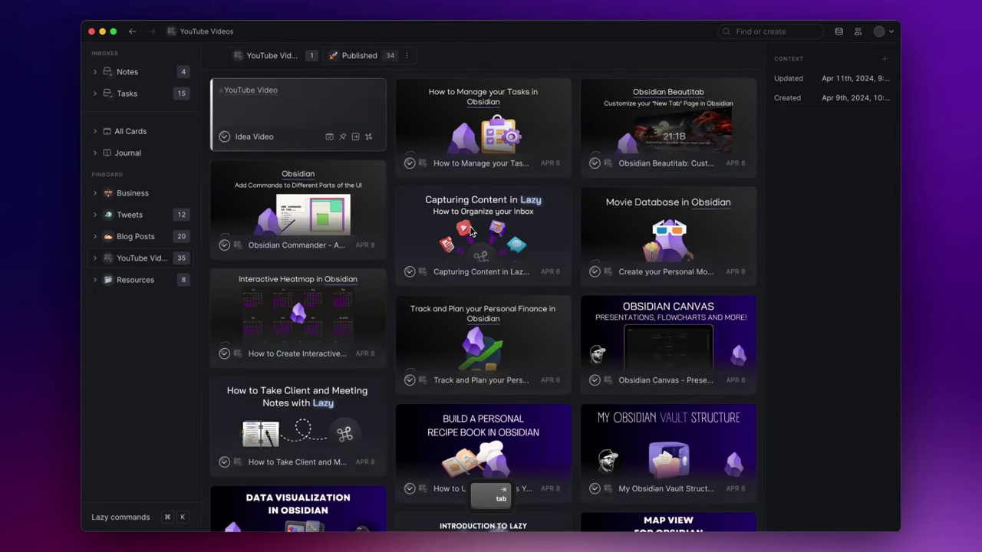
{"action": "left_click", "coordinate": [331, 105]}
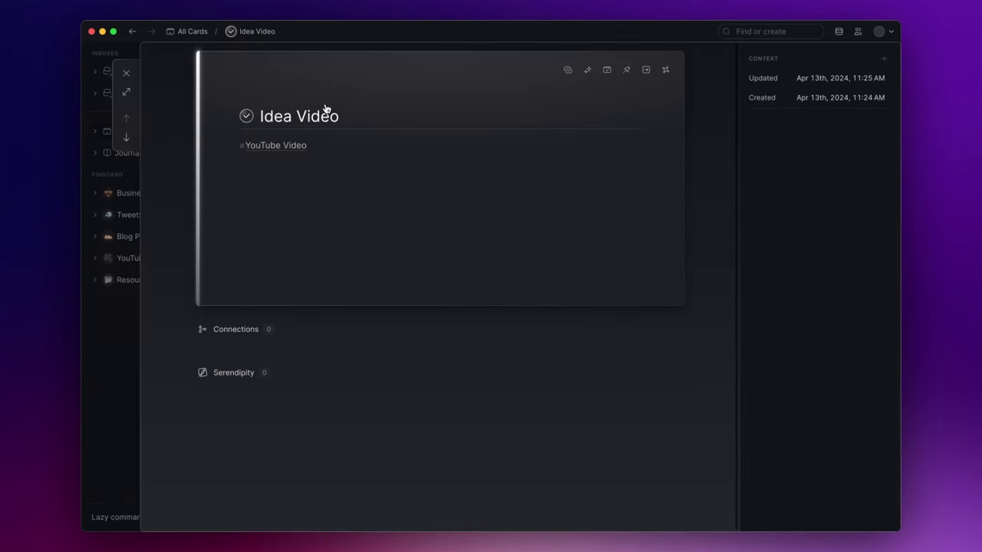
{"action": "key", "text": "alt+t"}
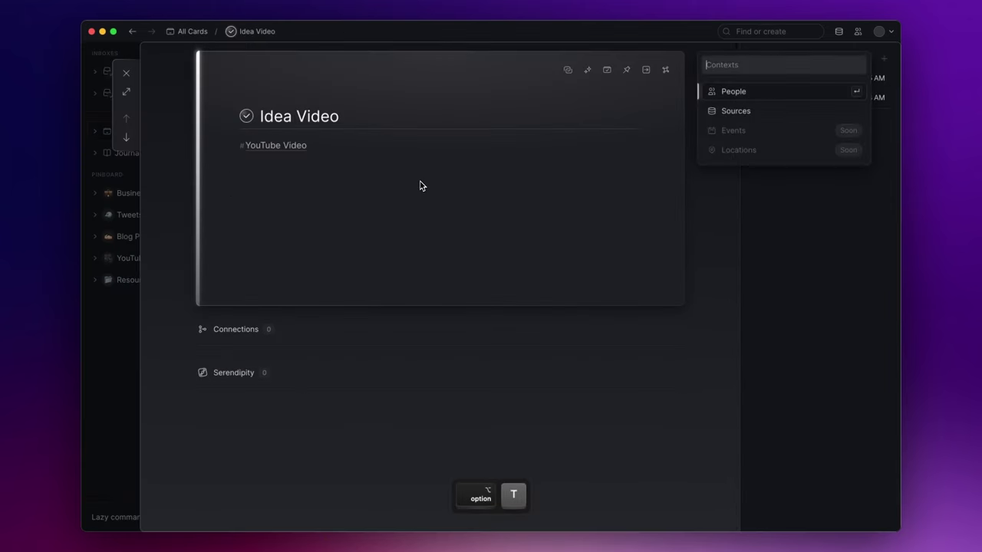
{"action": "key", "text": "Down"}
{"action": "key", "text": "Return"}
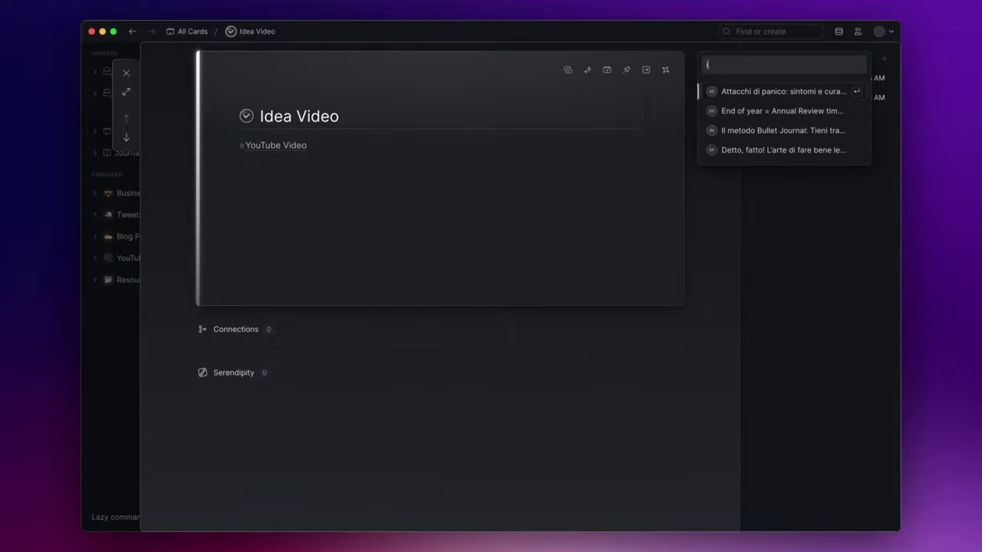
{"action": "type", "text": "intro"}
{"action": "key", "text": "Return"}
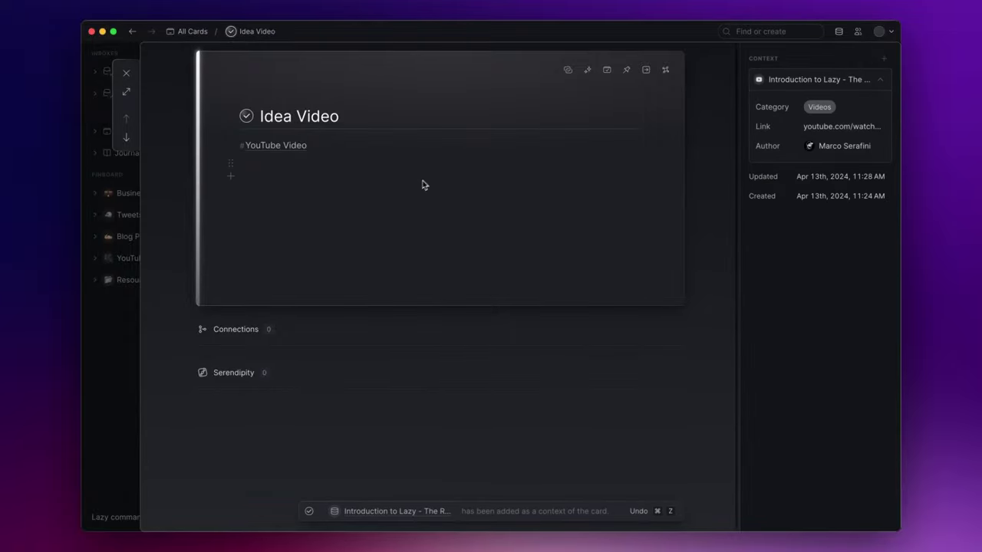